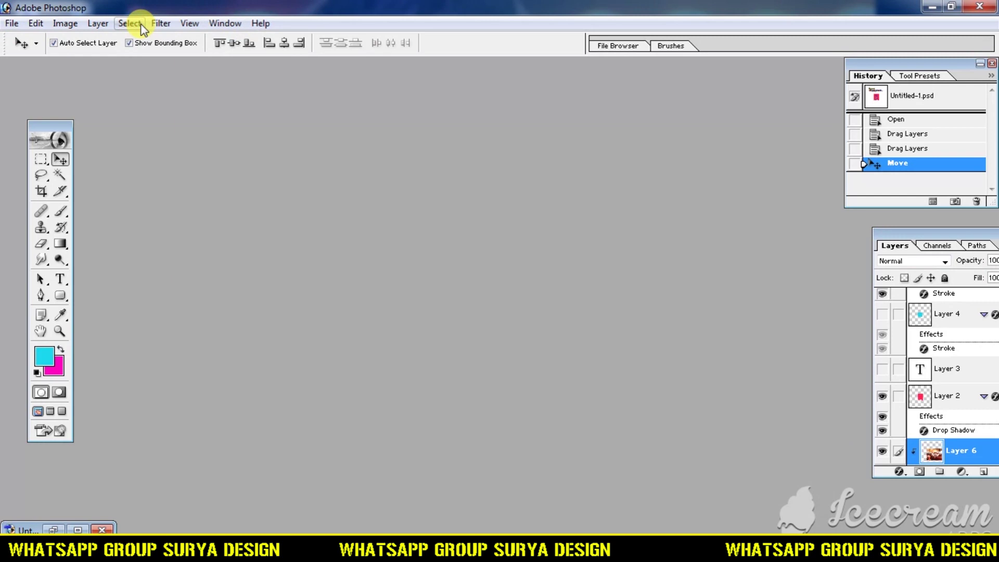
Step: Create a new RGB document 20 inches wide and 10 inches high at 300 pixels/inch with white contents
left_click(15, 23)
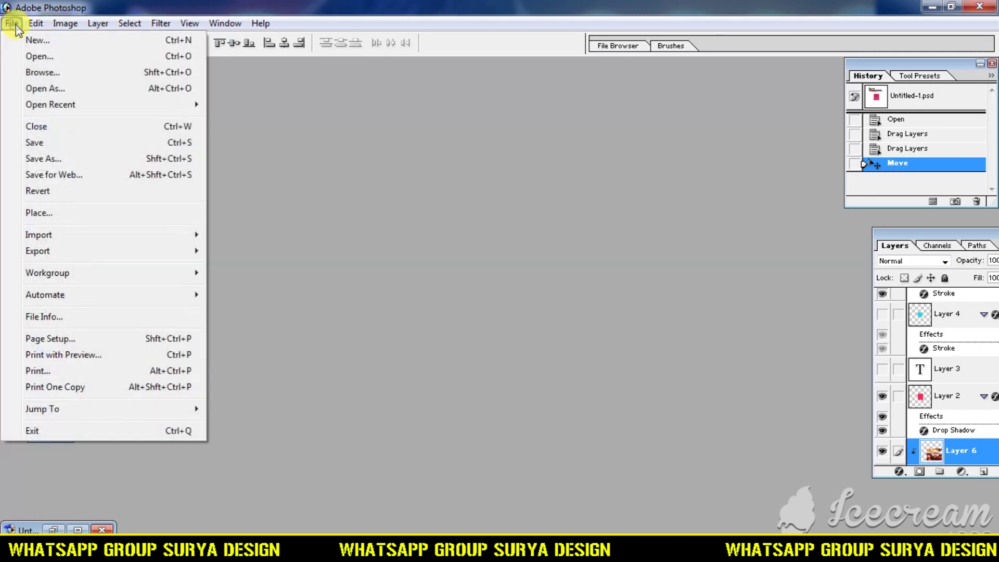
left_click(34, 39)
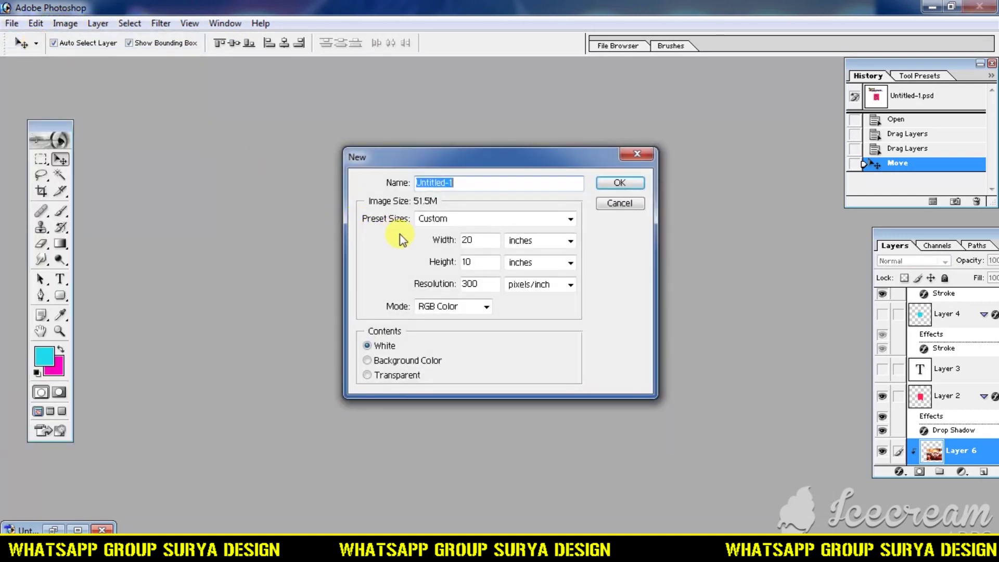
left_click_drag(477, 238, 453, 235)
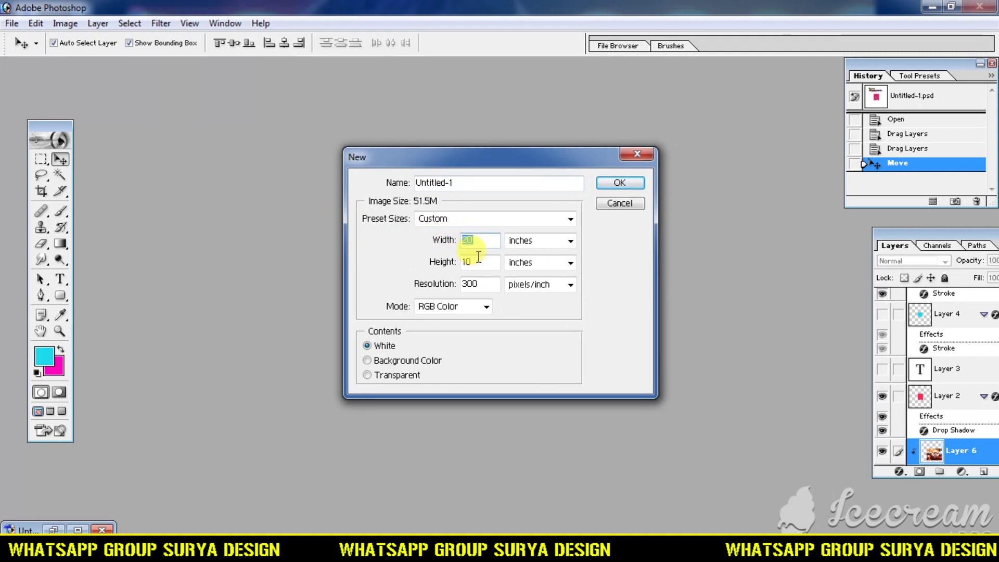
left_click_drag(479, 260, 454, 266)
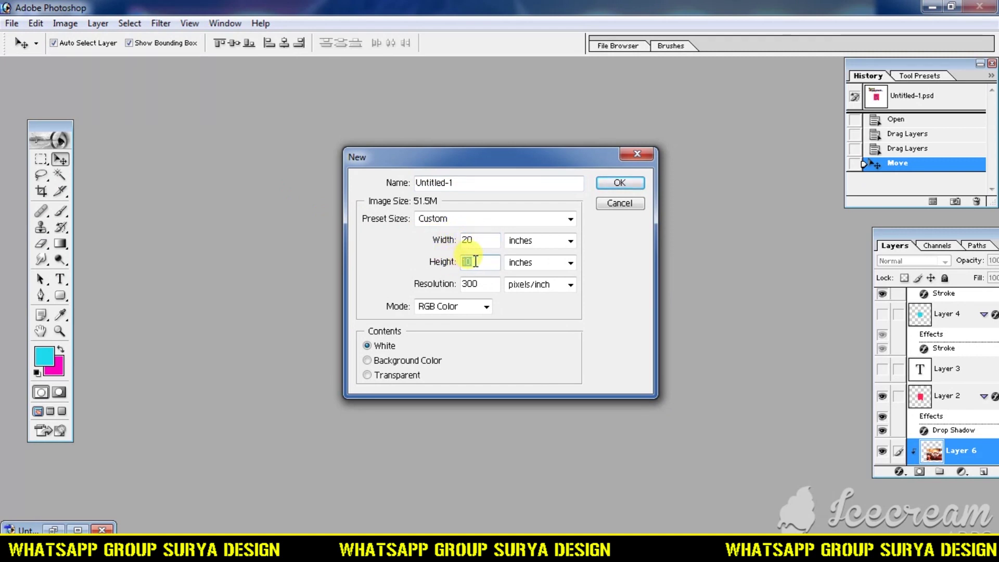
left_click_drag(484, 281, 426, 286)
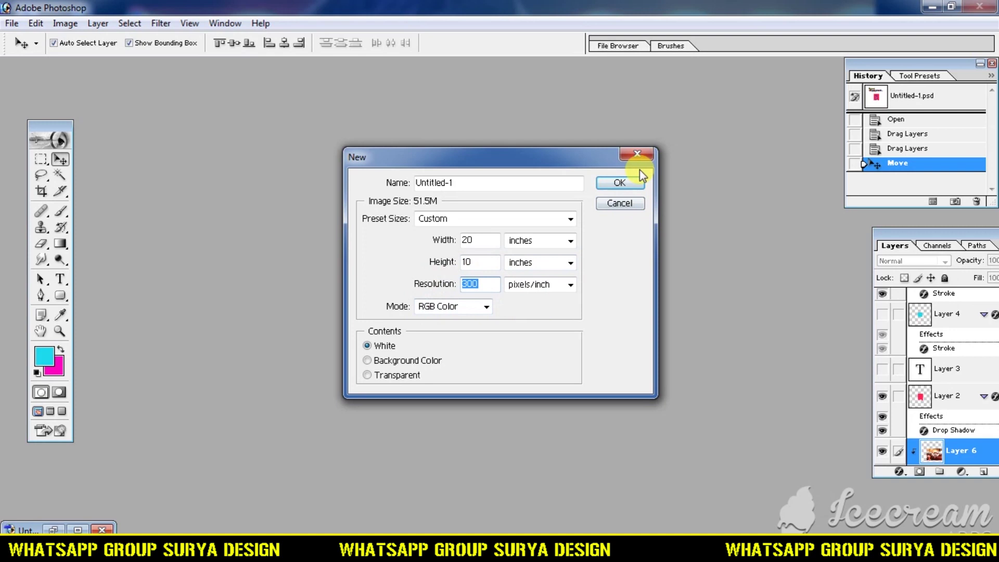
left_click(640, 184)
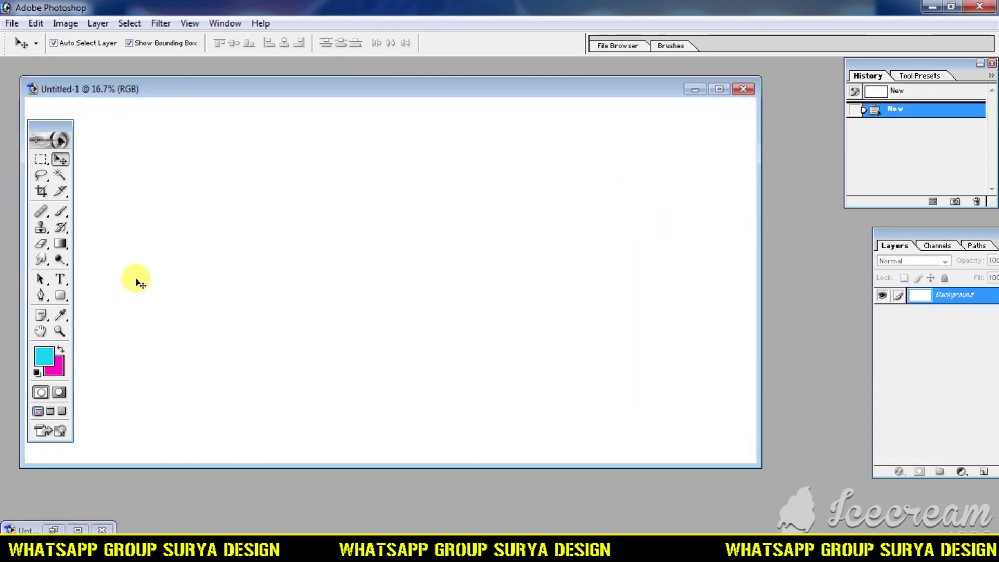
Step: Fill the background with the purple-white-purple linear gradient, running diagonally from the lower-left corner to the upper-right edge
left_click(64, 247)
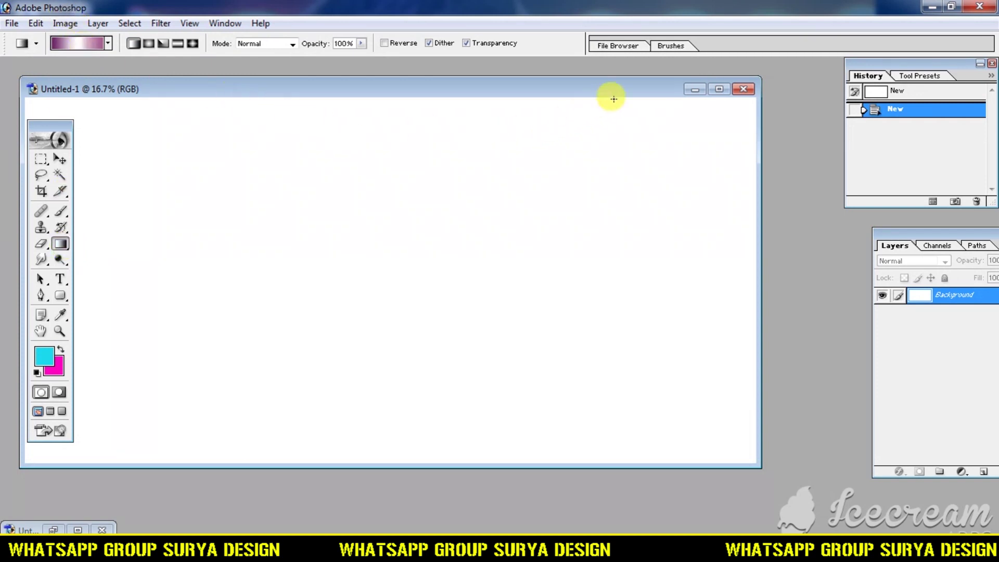
left_click(719, 89)
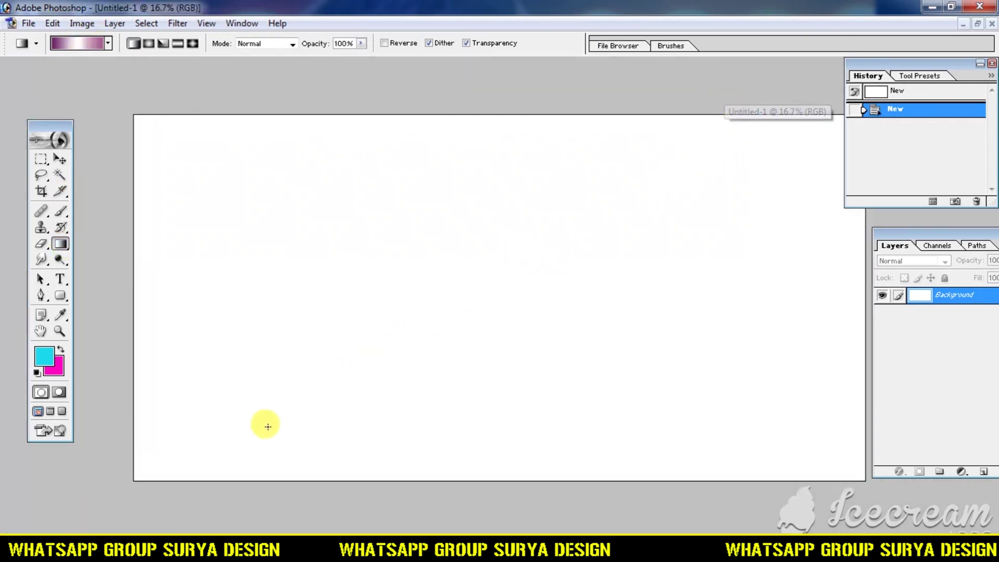
left_click_drag(150, 471, 853, 162)
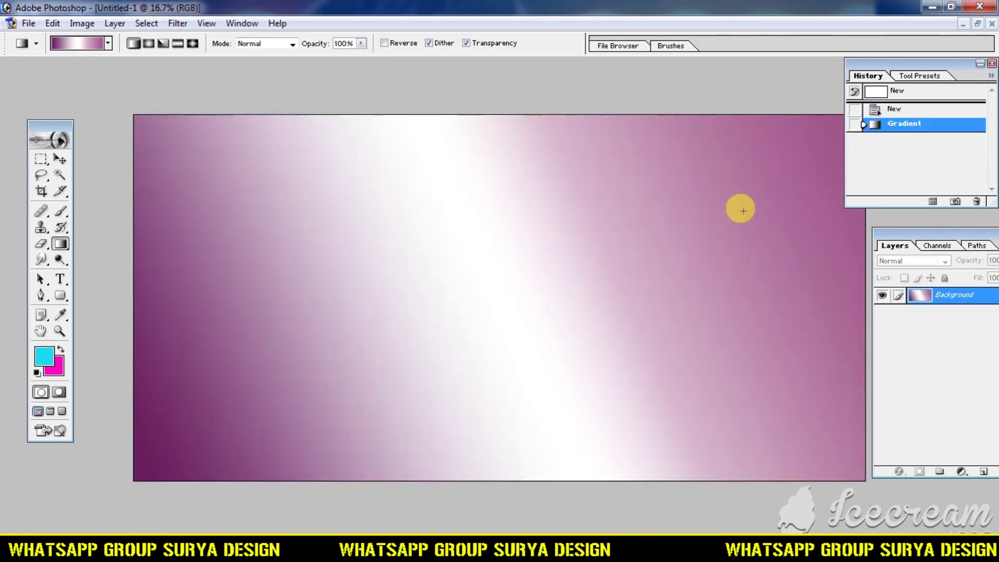
left_click(74, 43)
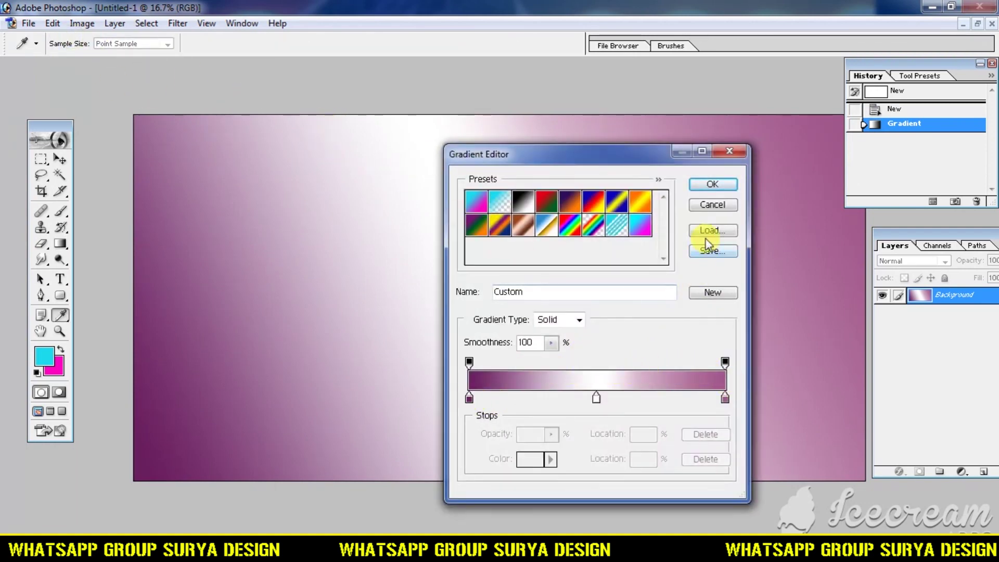
left_click(707, 210)
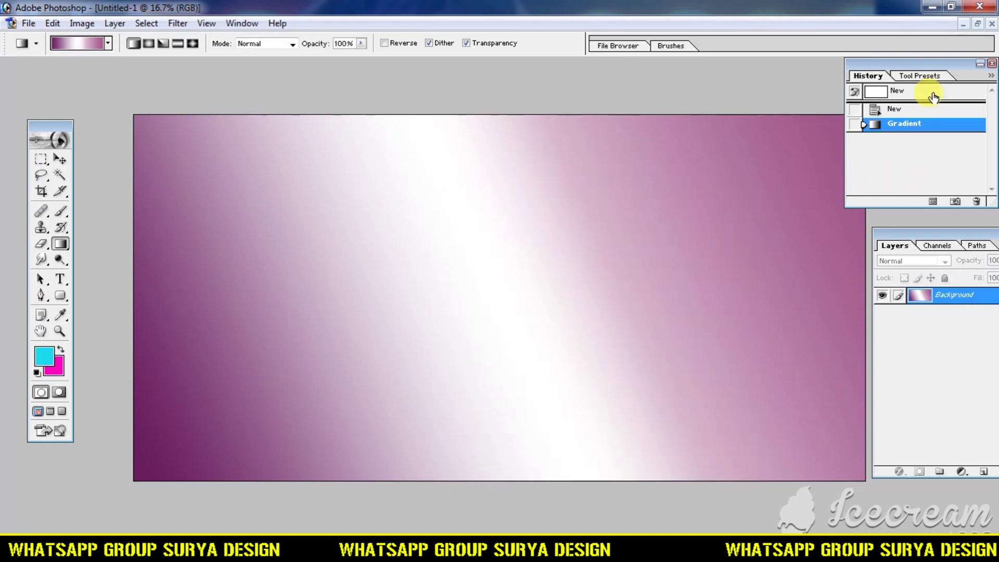
Step: Open the maxresdefault image and bring its golden bokeh picture into the Untitled-1 document as a layer
left_click(977, 24)
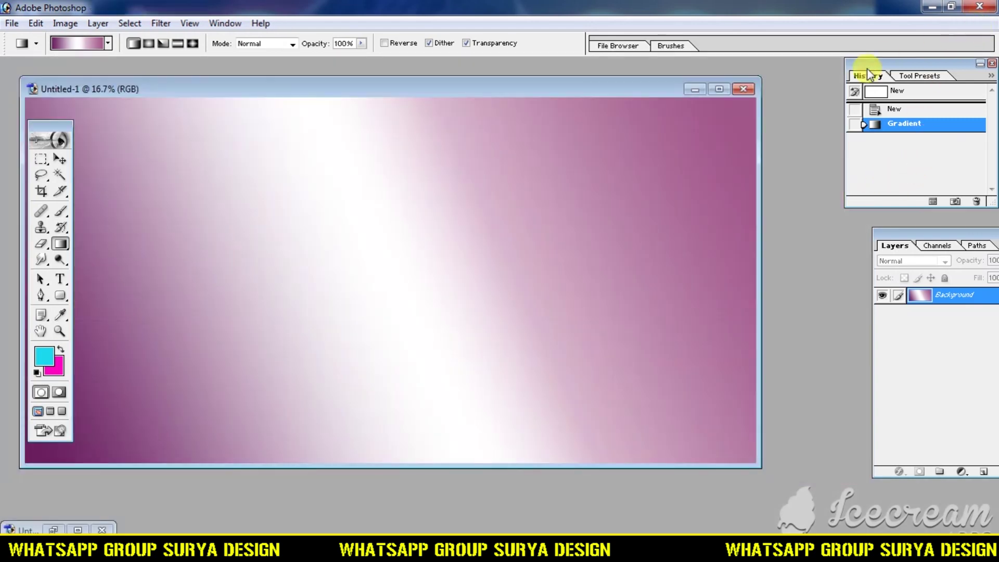
double_click(818, 125)
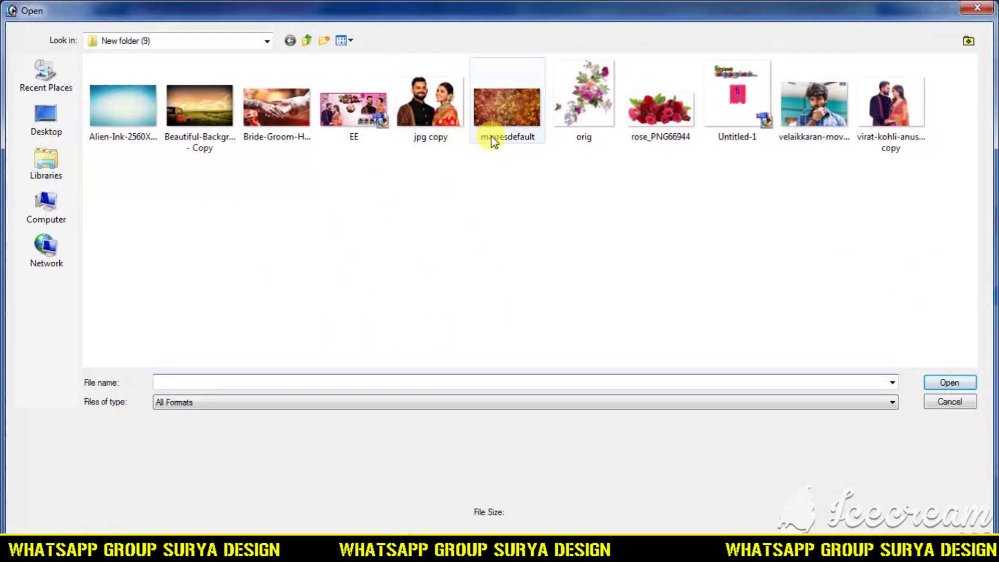
left_click(522, 113)
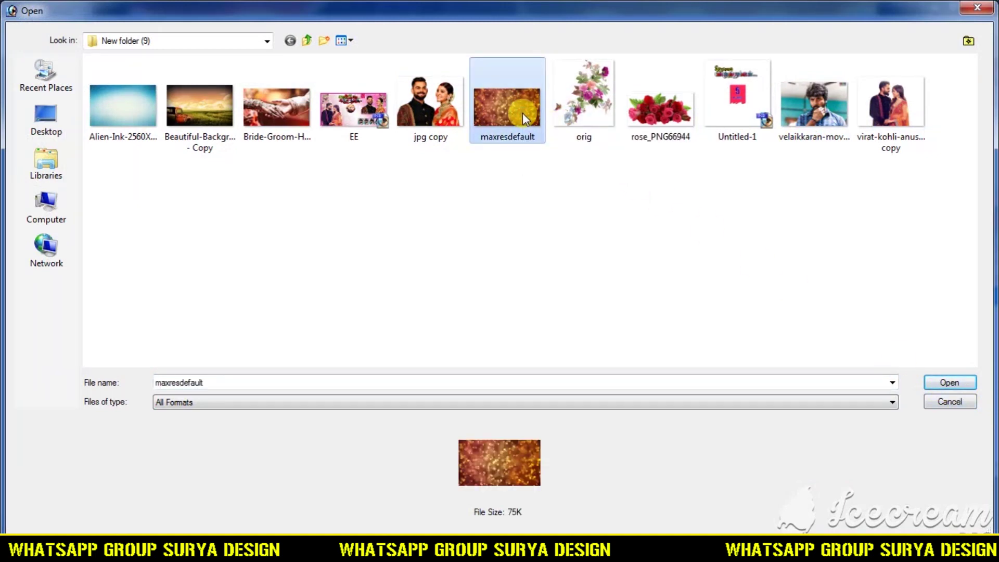
double_click(523, 114)
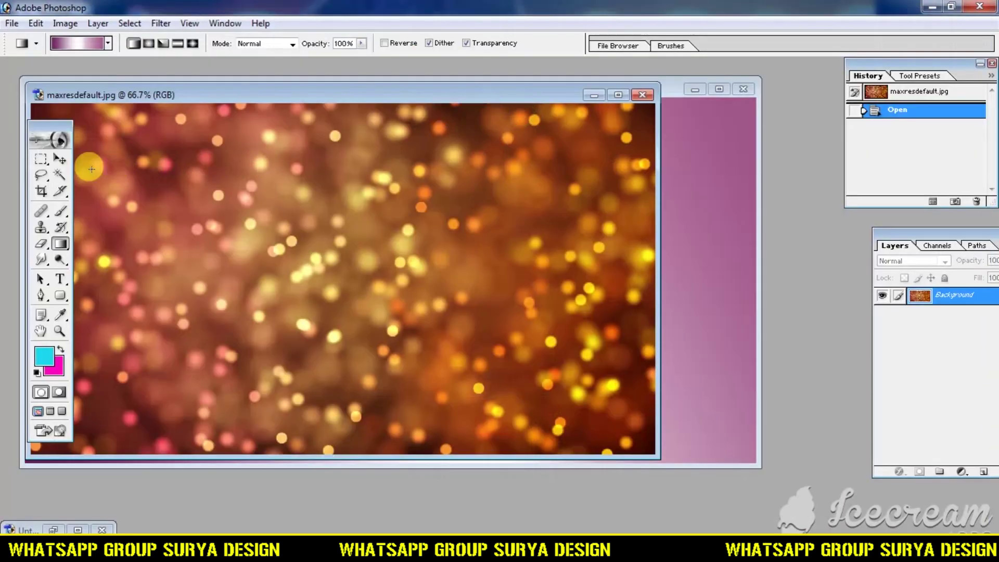
left_click(59, 160)
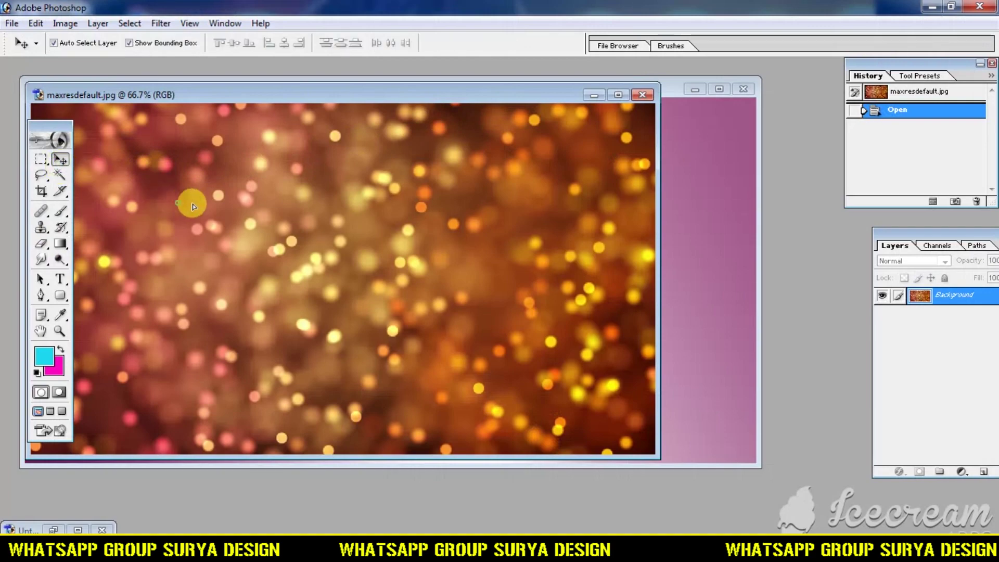
left_click_drag(682, 214, 689, 214)
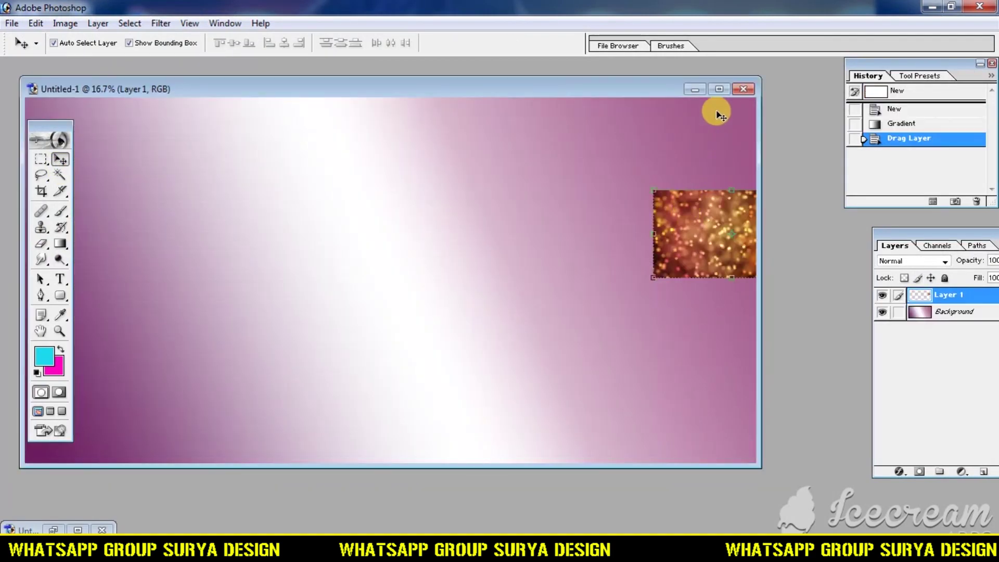
Step: Enlarge the bokeh layer to cover the whole canvas and set its blending mode to Screen
left_click(717, 95)
left_click_drag(811, 255, 756, 170)
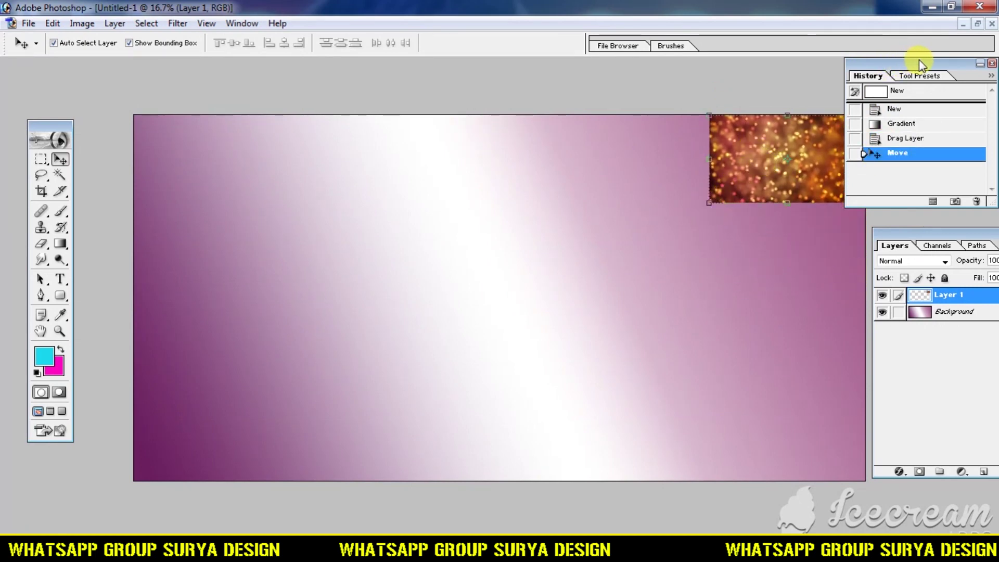
left_click_drag(919, 61, 945, 61)
left_click_drag(709, 203, 116, 478)
double_click(330, 426)
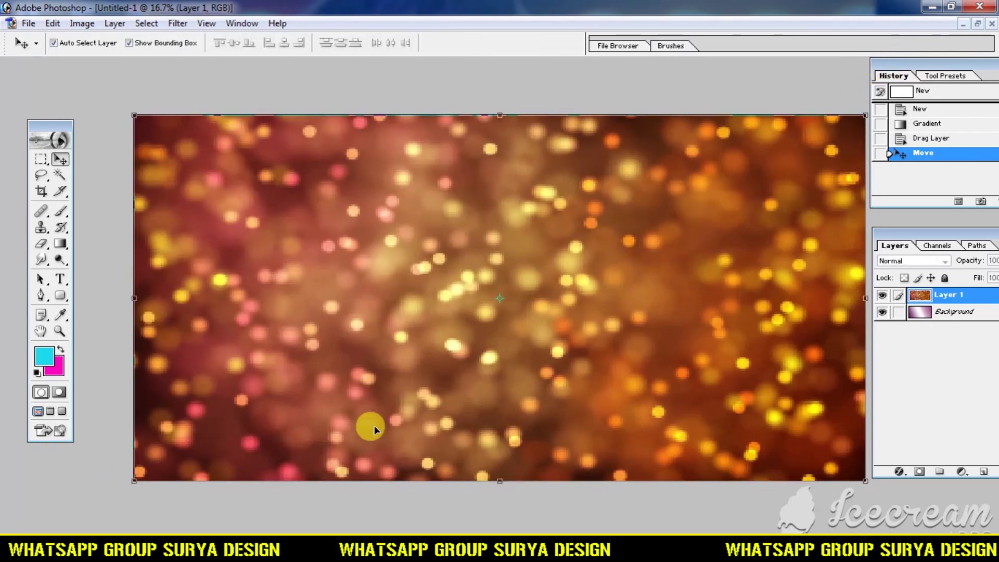
left_click(926, 263)
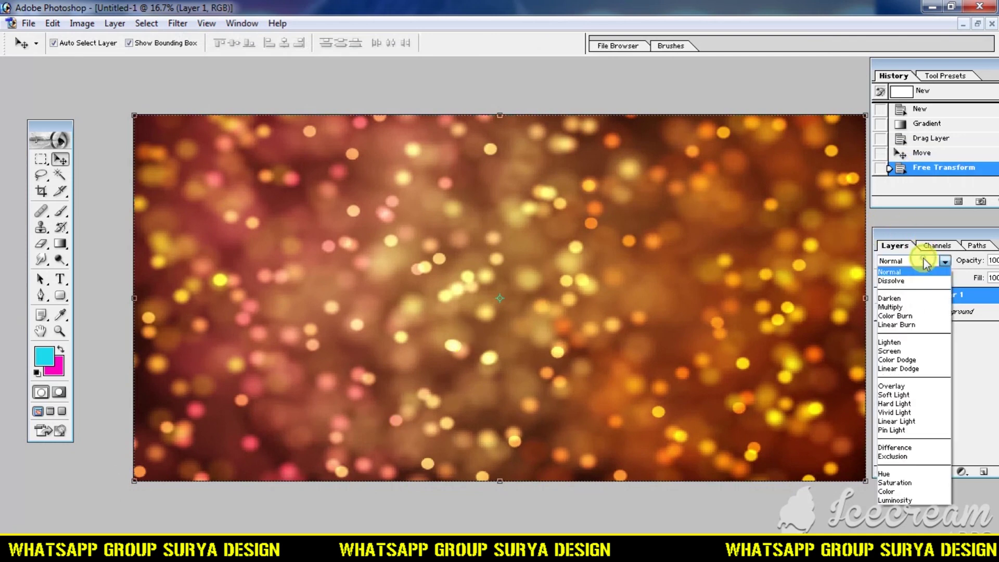
left_click(928, 350)
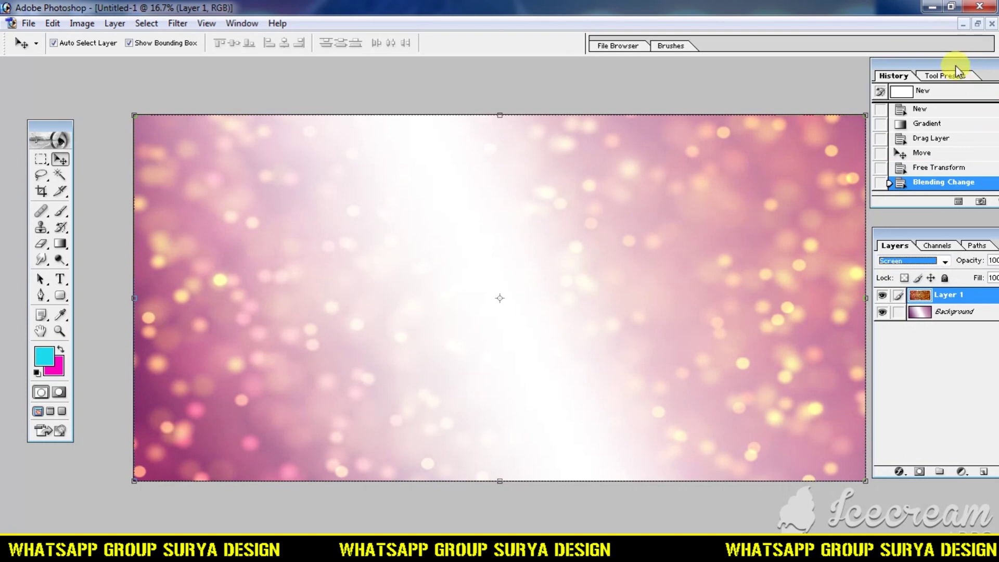
Step: Open the jpg copy image and bring the cut-out couple into the Untitled-1 document as a layer
left_click(978, 24)
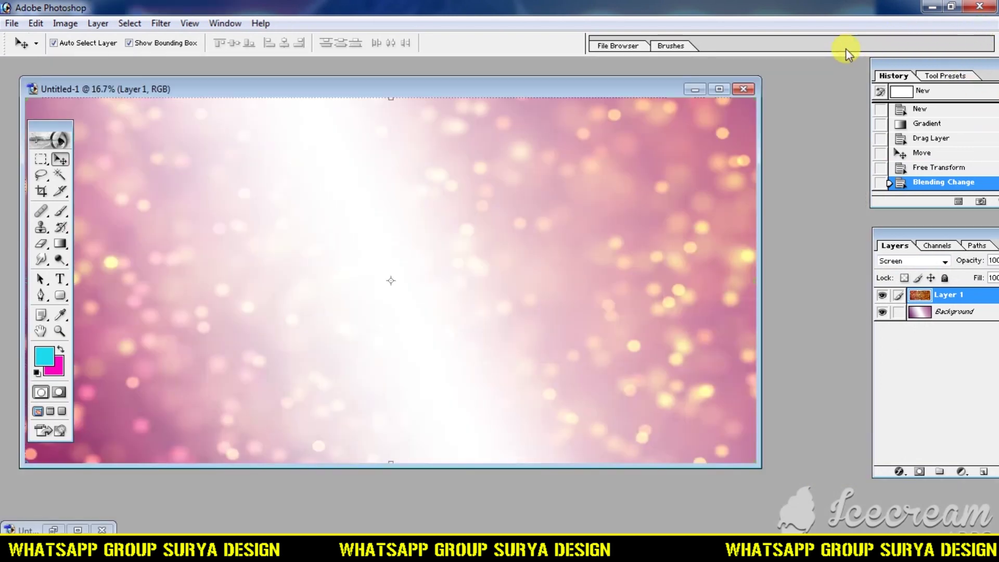
double_click(841, 88)
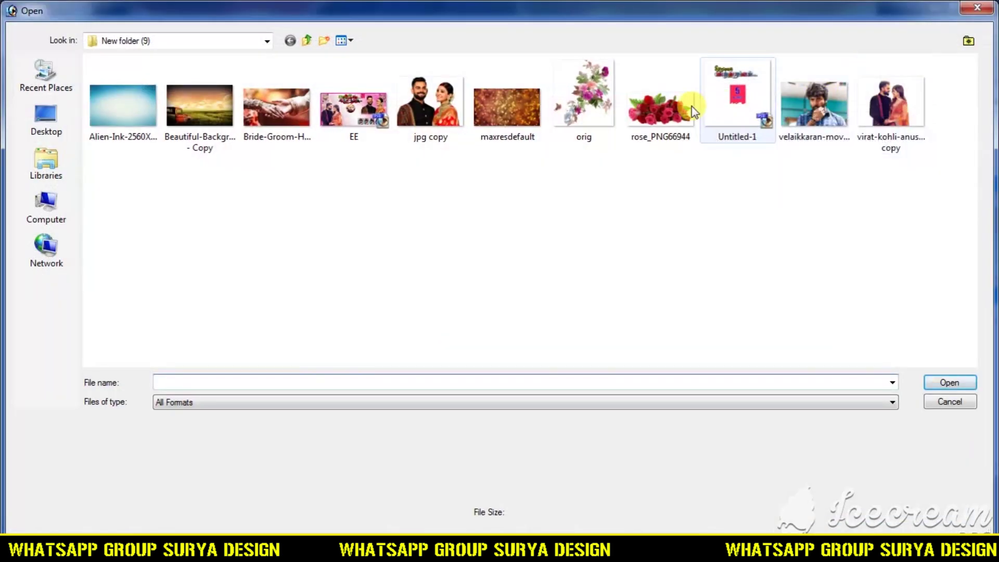
double_click(455, 105)
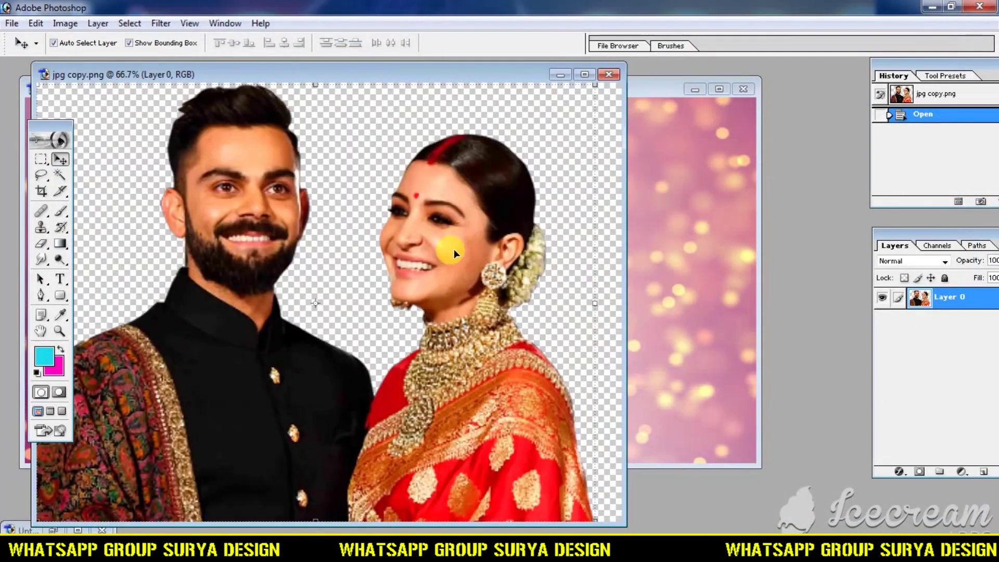
left_click_drag(454, 249, 673, 320)
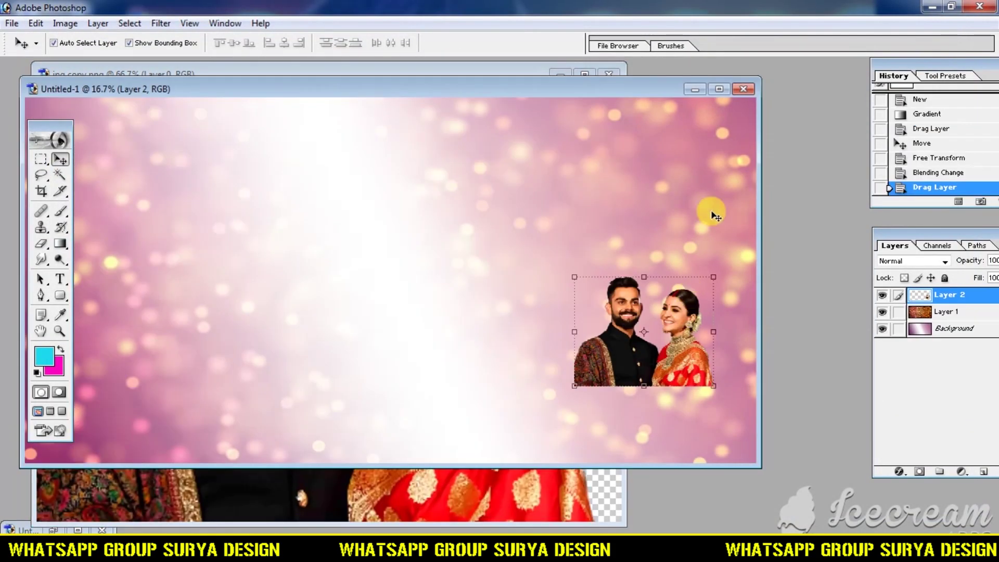
Step: Scale the couple layer proportionally to about 173% and place it in the upper-right part of the canvas
left_click(719, 102)
left_click_drag(803, 353, 825, 250)
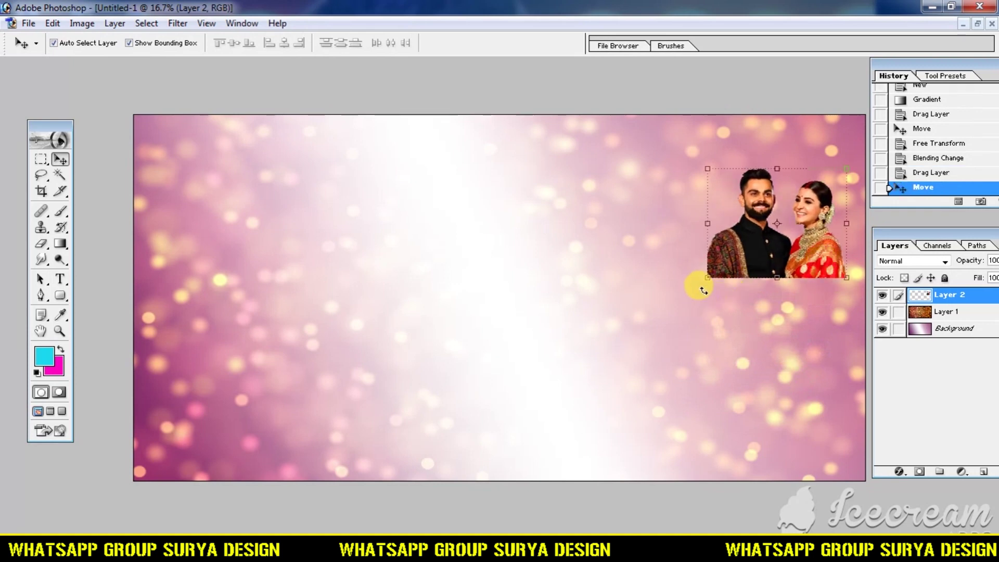
left_click_drag(707, 282, 569, 389)
left_click(254, 44)
left_click_drag(741, 313, 748, 288)
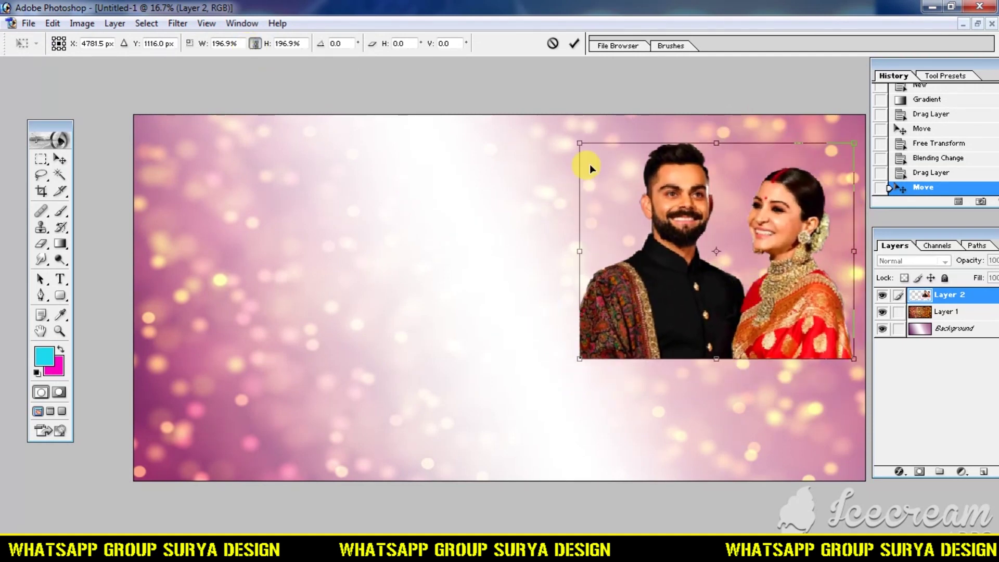
left_click_drag(580, 144, 602, 164)
left_click_drag(678, 323, 682, 309)
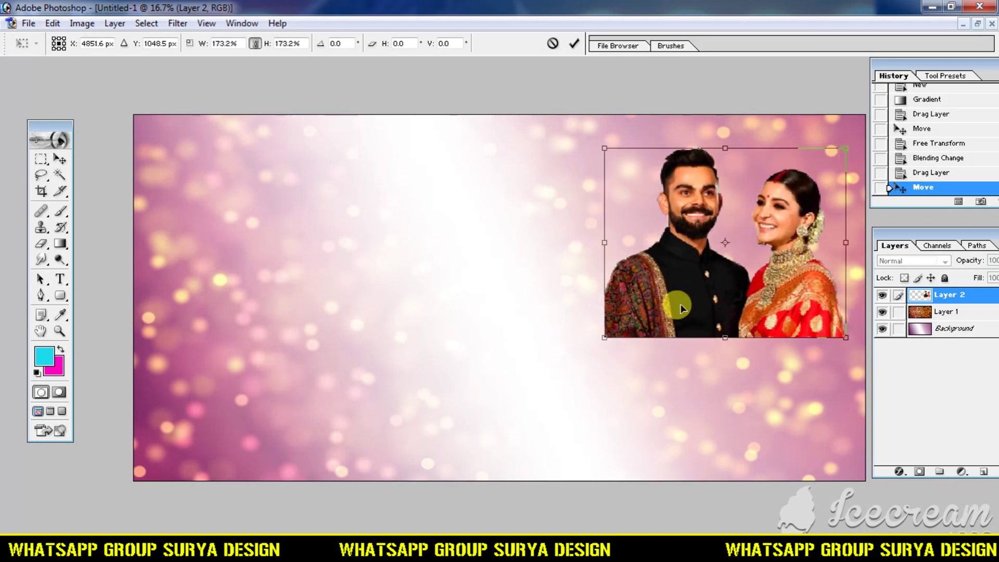
key("Return")
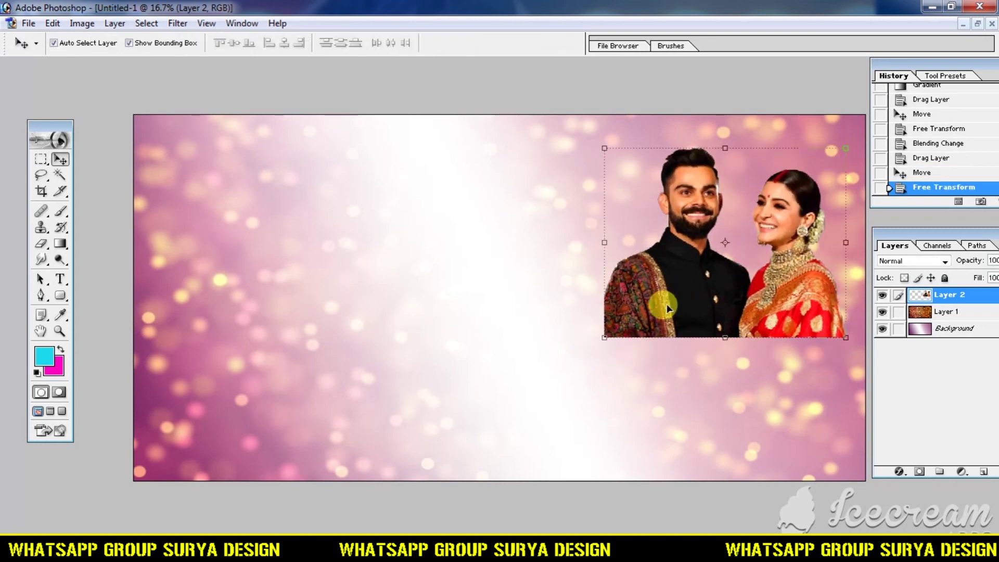
Step: Fade out the lower edge and lower-left corner of the couple with the soft 496-pixel Eraser
left_click(46, 245)
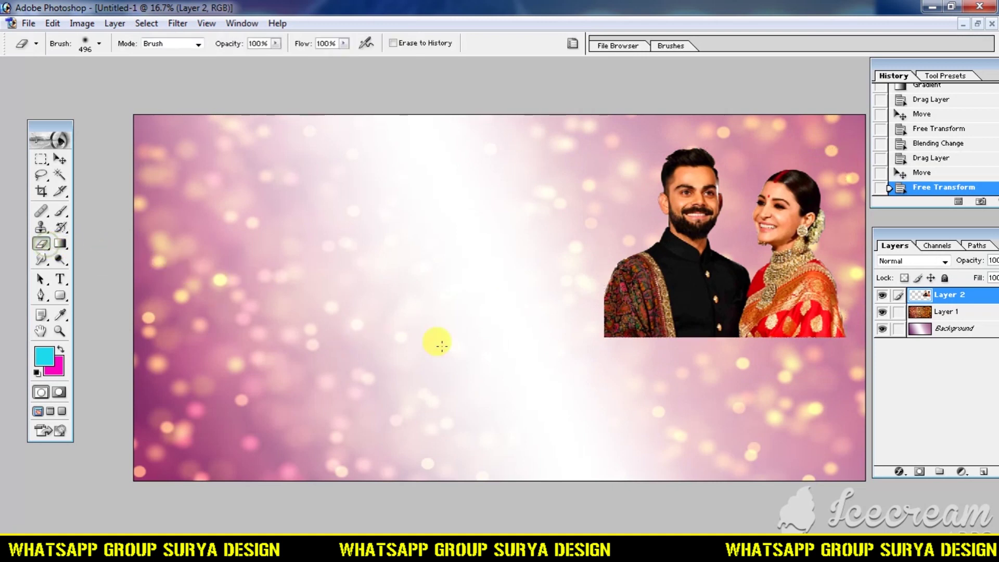
mouse_move(716, 363)
left_mouse_down()
mouse_move(852, 352)
mouse_move(568, 357)
mouse_move(835, 353)
mouse_move(580, 355)
mouse_move(861, 365)
mouse_move(735, 360)
left_mouse_up()
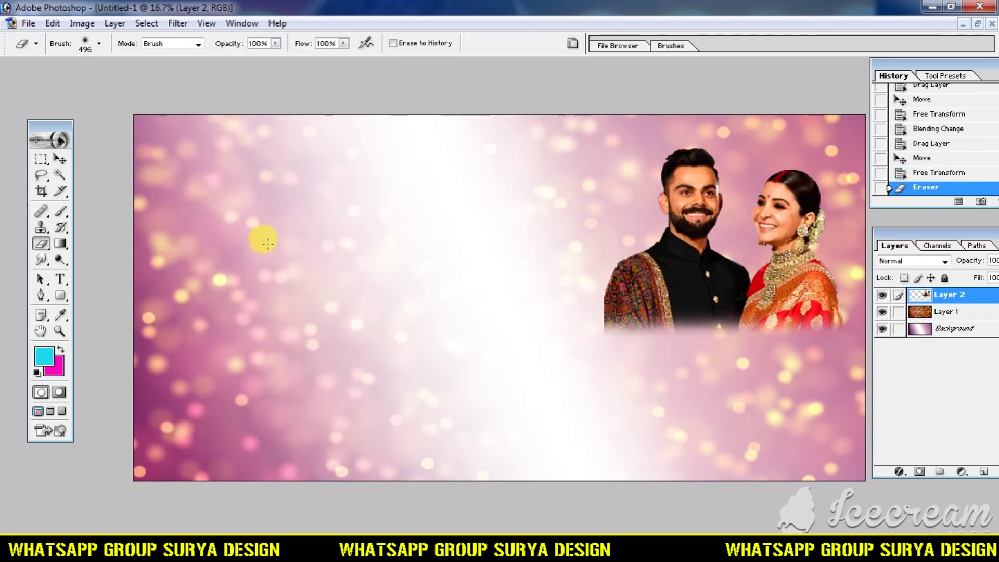
mouse_move(624, 333)
left_mouse_down()
mouse_move(576, 295)
mouse_move(599, 349)
left_mouse_up()
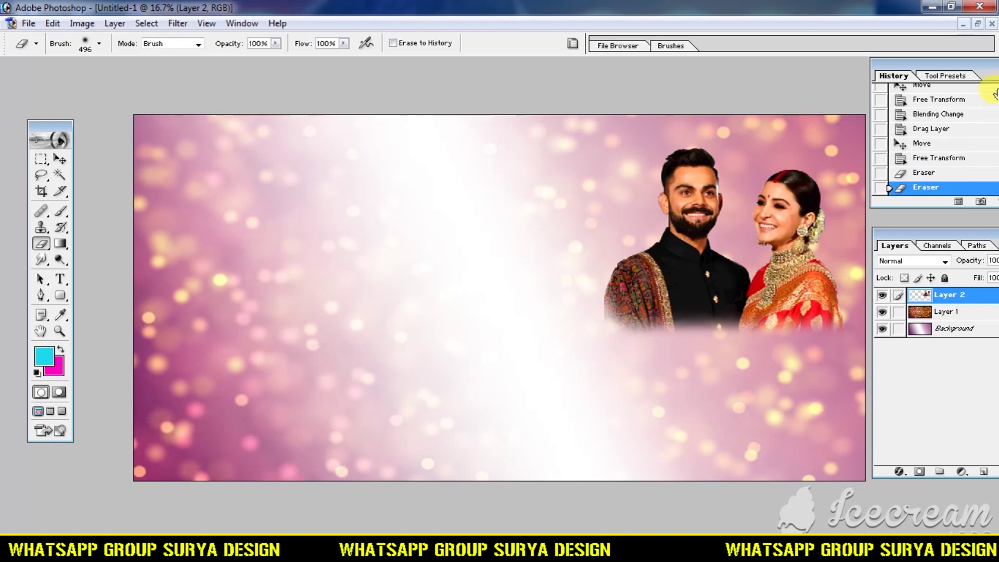
Step: Open the virat-kohli-anushka-marriage-photo copy image and bring the cut-out couple into the Untitled-1 document as a layer
left_click(978, 25)
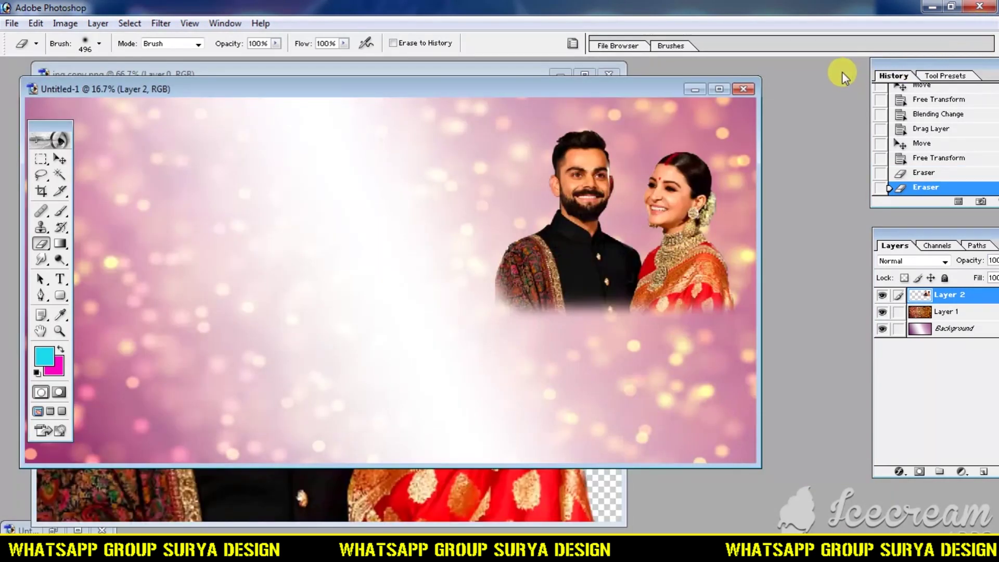
double_click(804, 72)
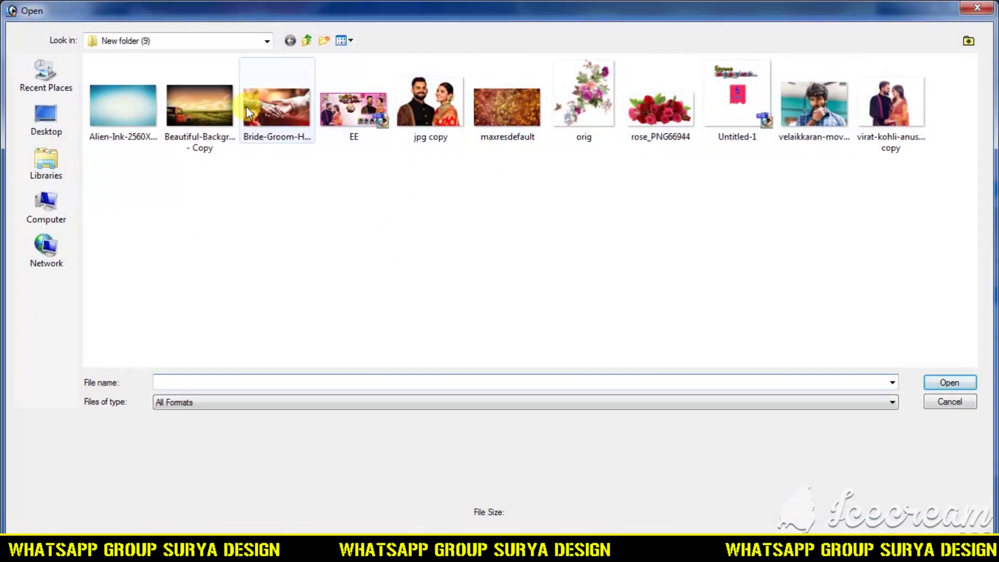
left_click(868, 130)
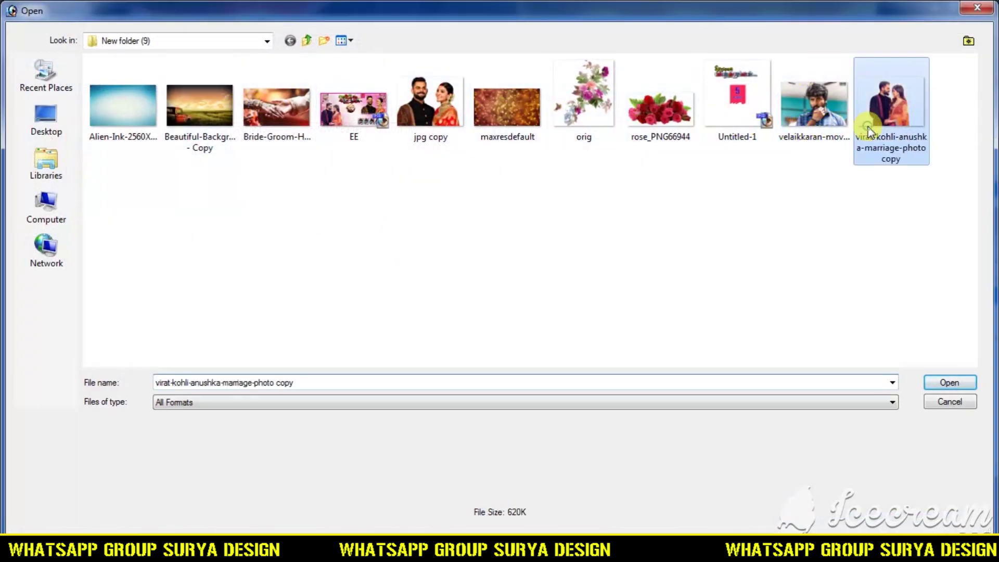
double_click(868, 130)
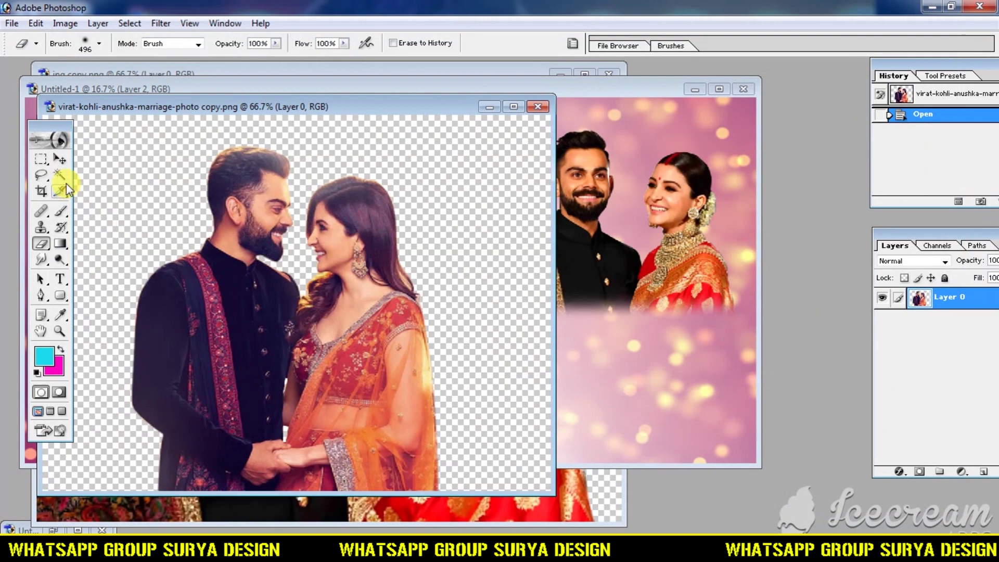
left_click(60, 159)
left_click_drag(223, 334, 573, 439)
Step: Place the second couple layer in the lower-left corner of the canvas and scale it proportionally to about 319%
left_click(721, 89)
left_click_drag(735, 472, 213, 463)
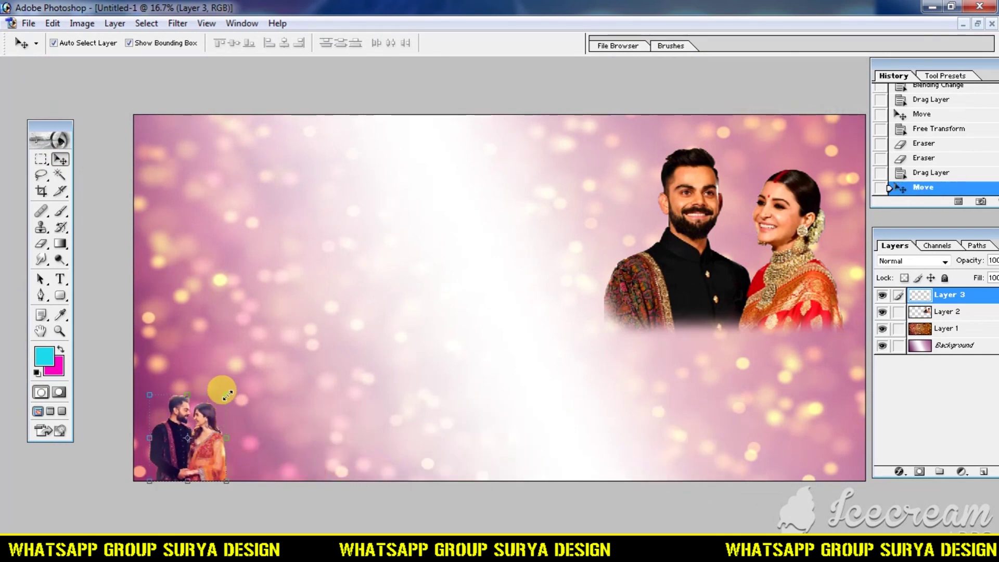
left_click_drag(232, 392, 445, 176)
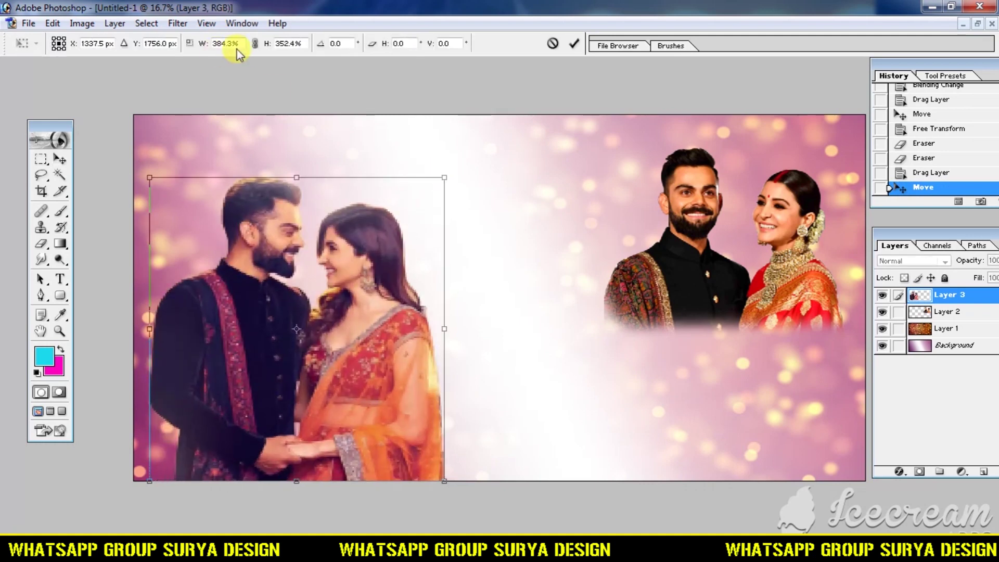
left_click(254, 46)
left_click_drag(446, 162, 402, 223)
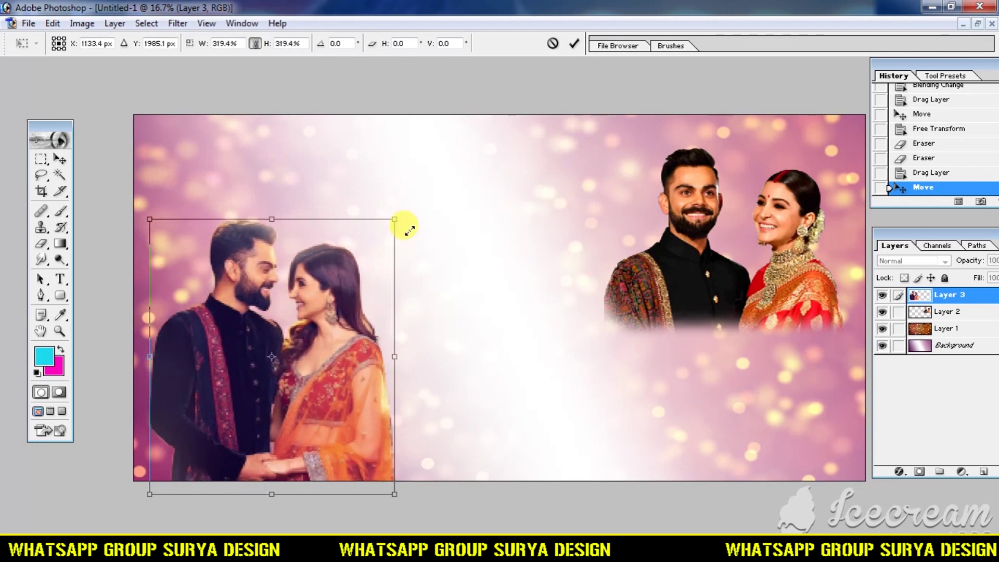
mouse_move(328, 401)
left_mouse_down()
mouse_move(327, 389)
mouse_move(311, 391)
mouse_move(320, 391)
left_mouse_up()
key("Return")
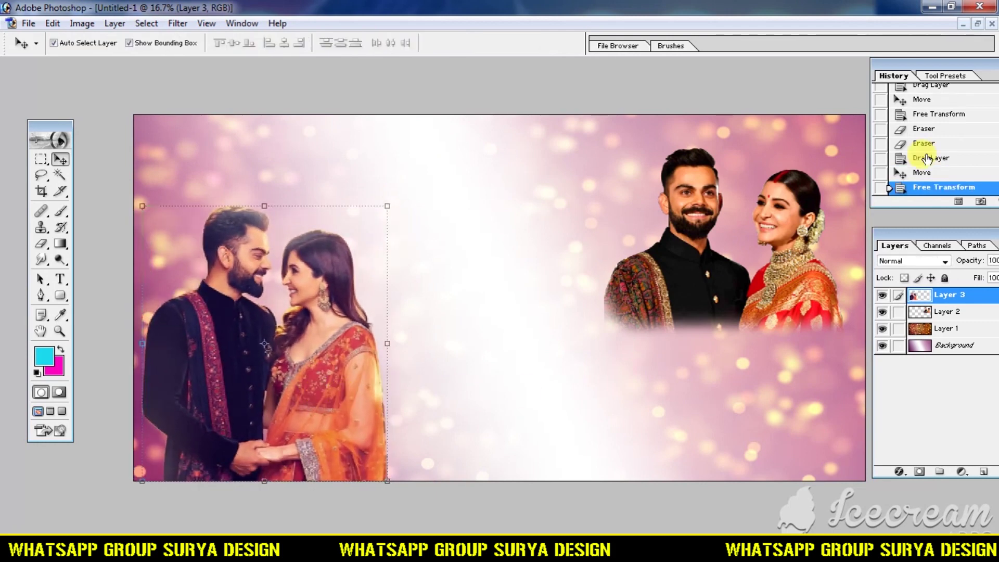
Step: Open the orig.png and rose_PNG66944.png flower images together and move the rose image aside to uncover the other documents
left_click(978, 24)
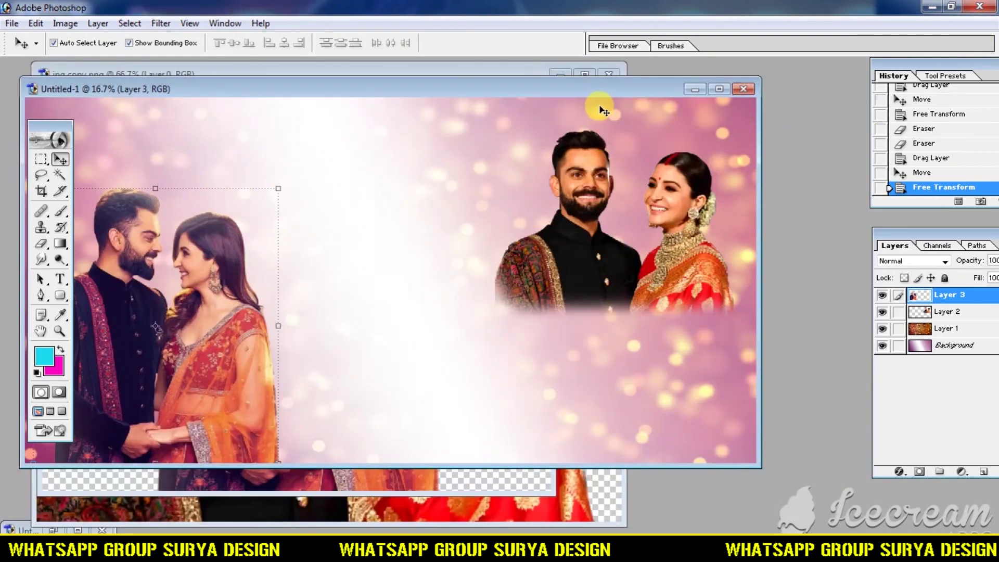
key("ctrl+o")
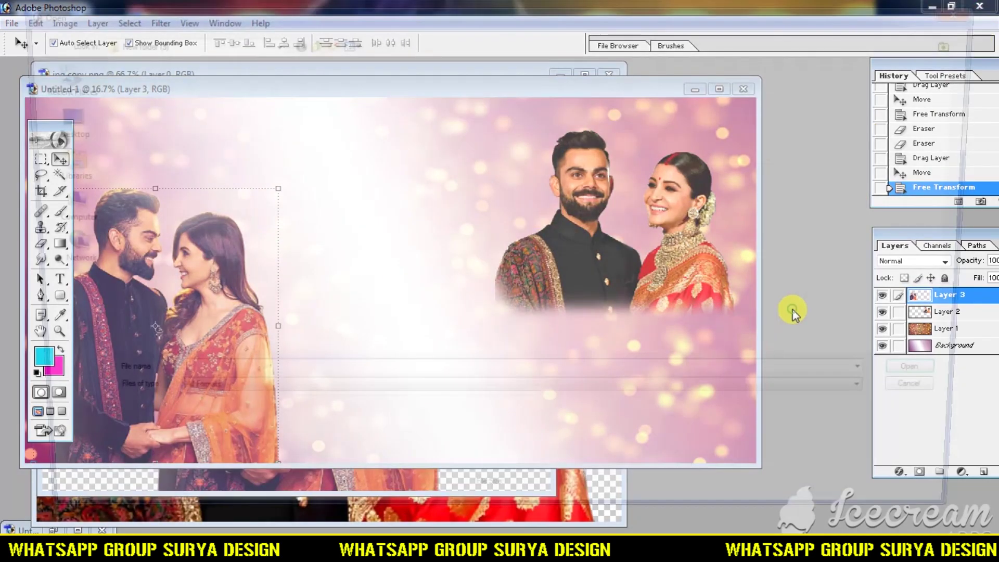
mouse_move(675, 175)
left_mouse_down()
mouse_move(642, 165)
mouse_move(583, 104)
left_mouse_up()
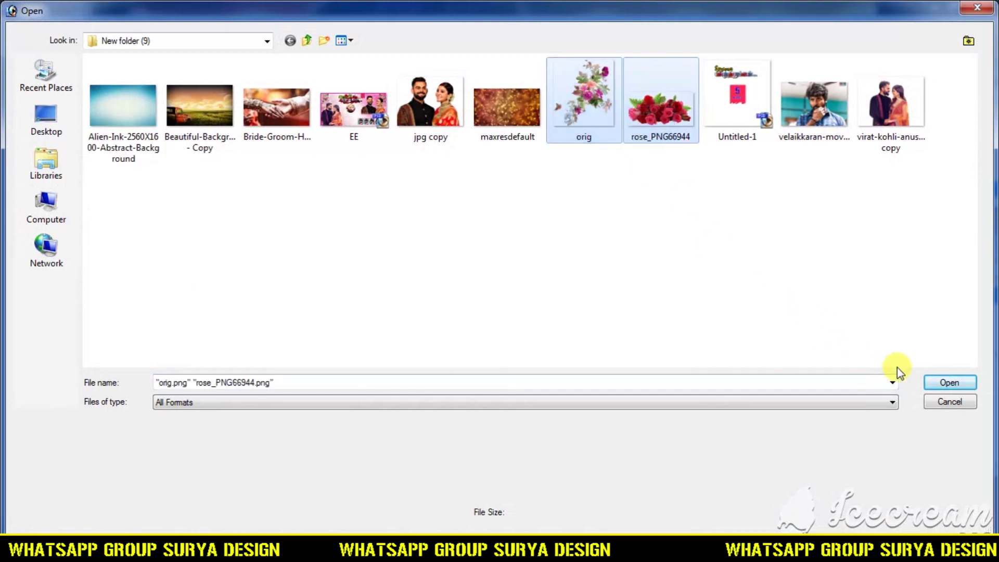
left_click(941, 382)
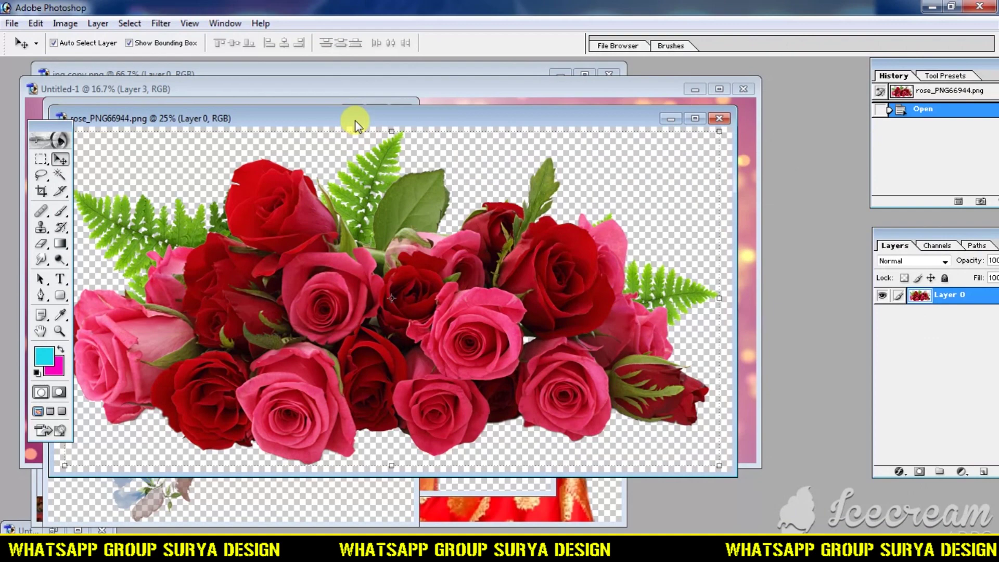
left_click_drag(355, 121, 392, 276)
left_click(335, 227)
left_click(573, 376)
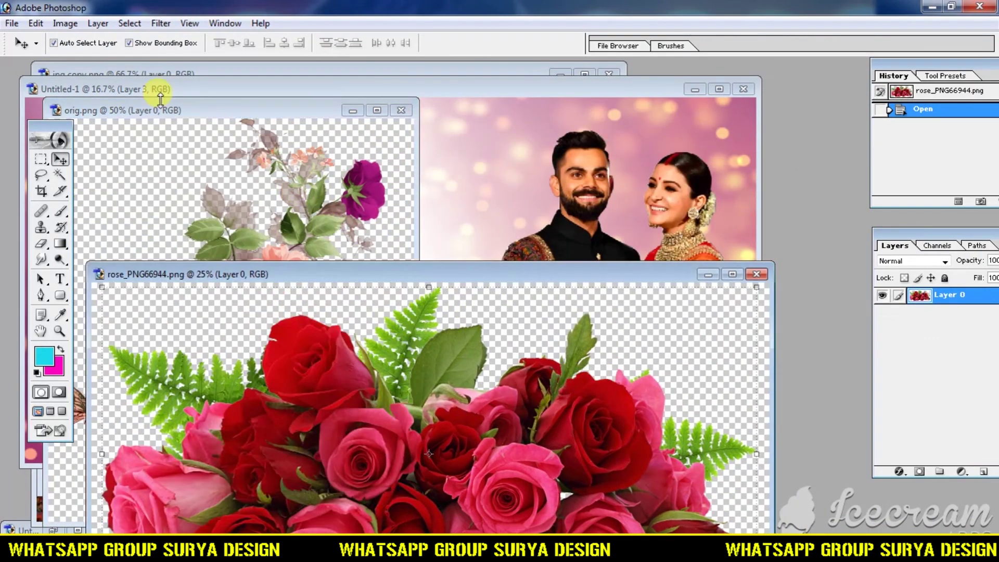
Step: Add a new empty layer above the couple layers in Untitled-1 and select the entire canvas
left_click(467, 173)
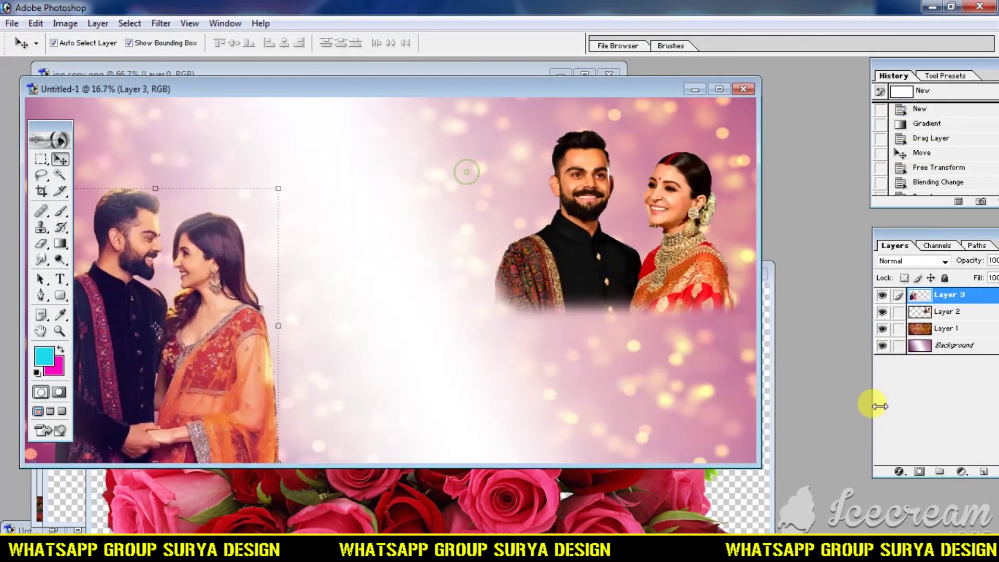
left_click(984, 472)
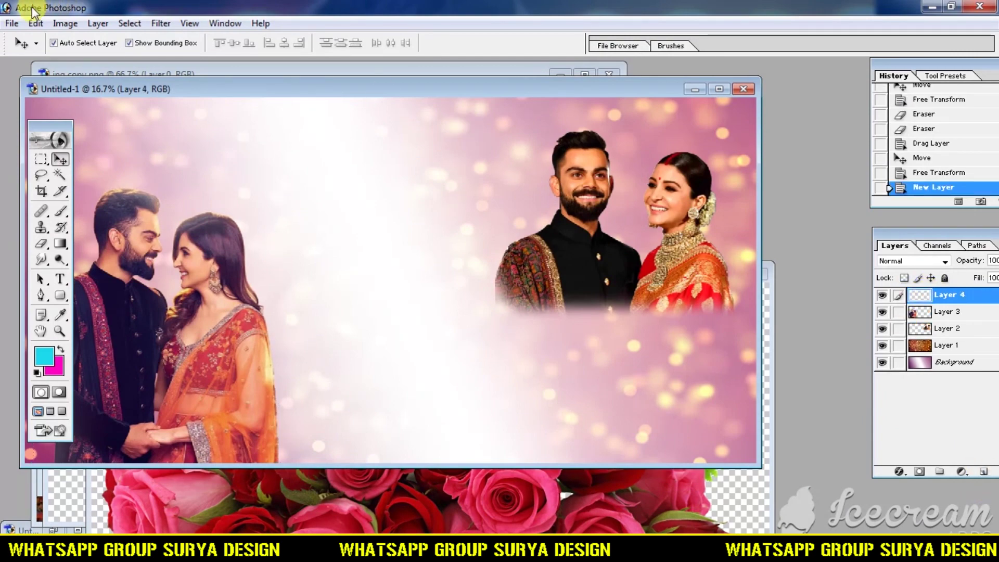
left_click(12, 23)
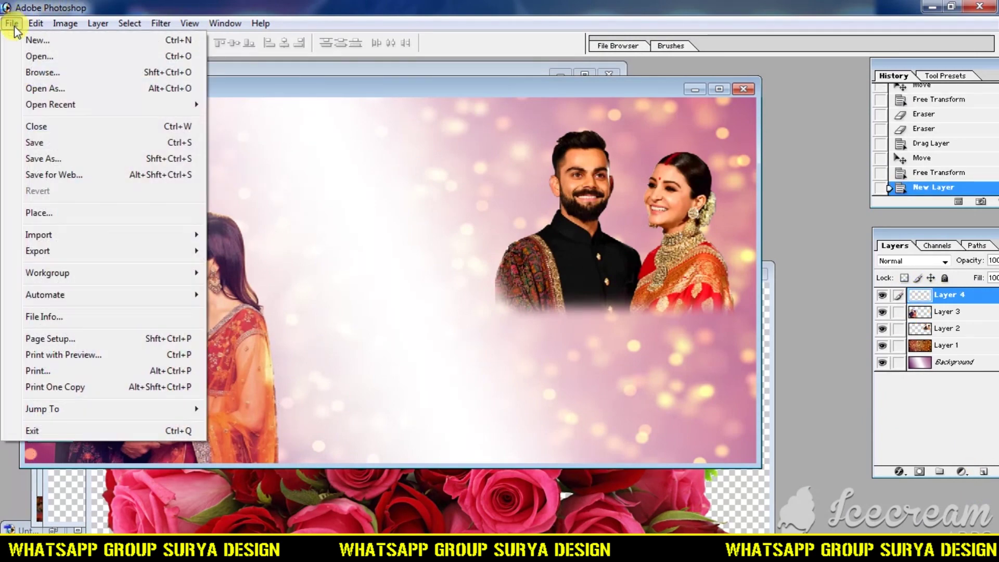
mouse_move(145, 24)
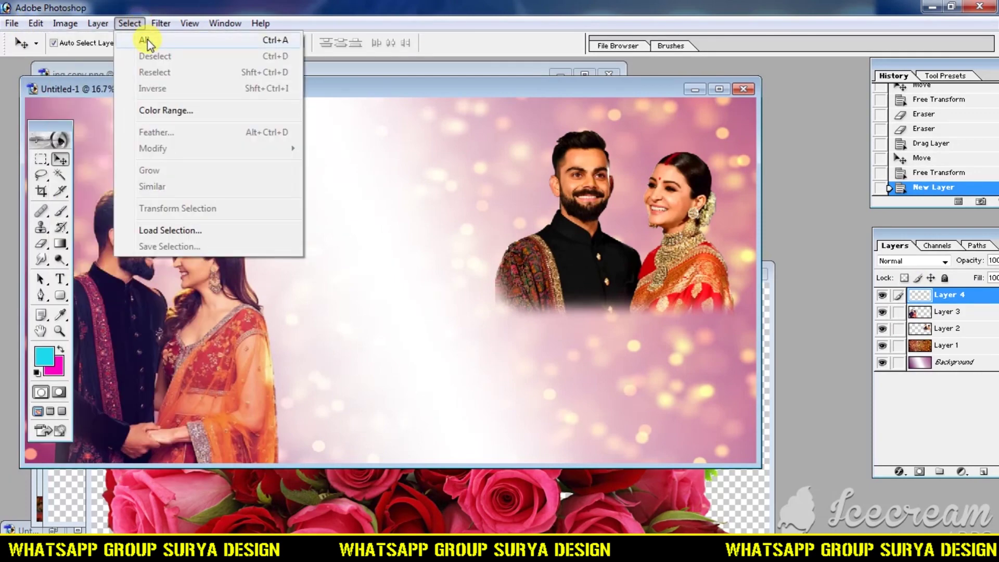
left_click(144, 40)
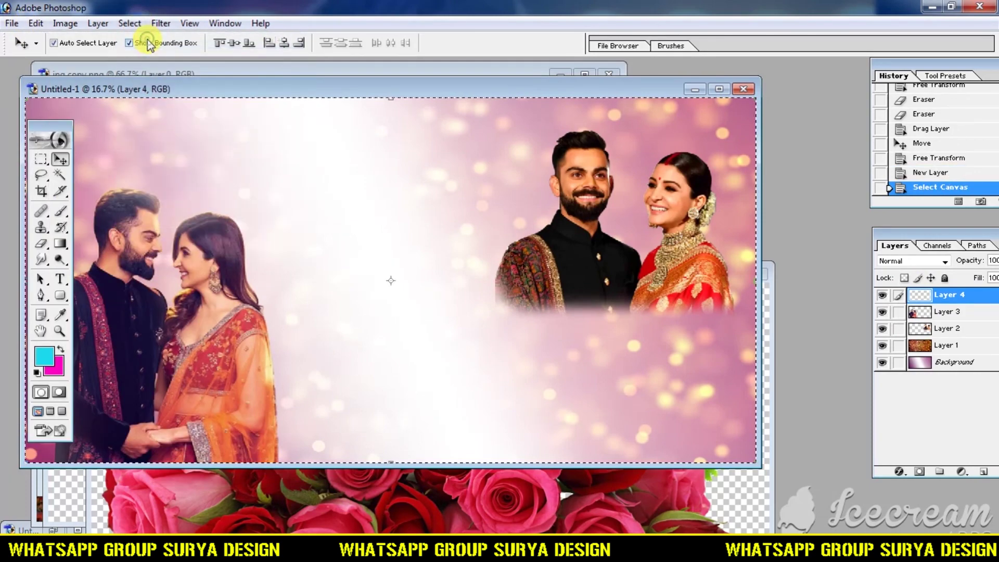
Step: Stroke the canvas selection with a 50 px centered line in purple #D41CEA and remove the selection
left_click(31, 26)
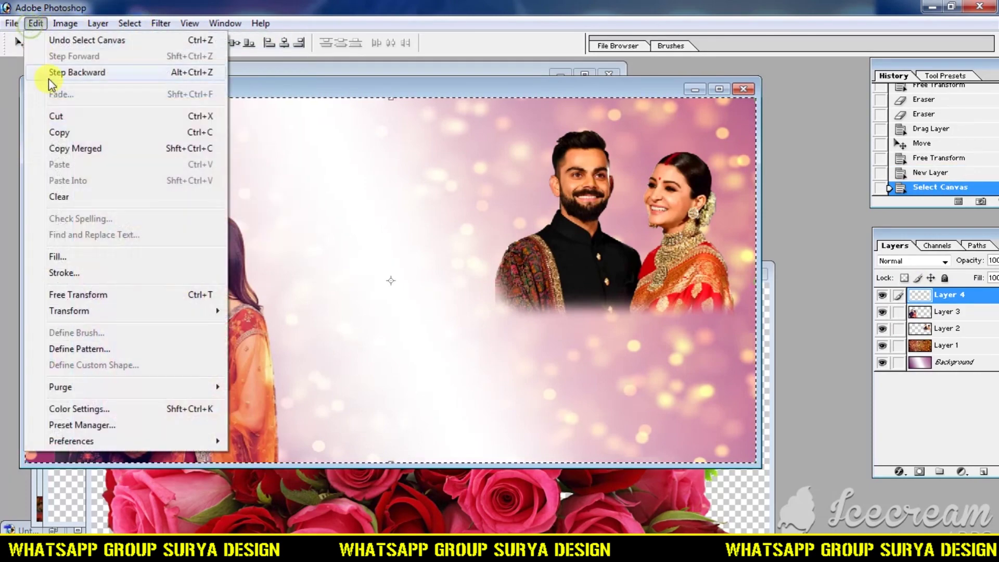
left_click(127, 272)
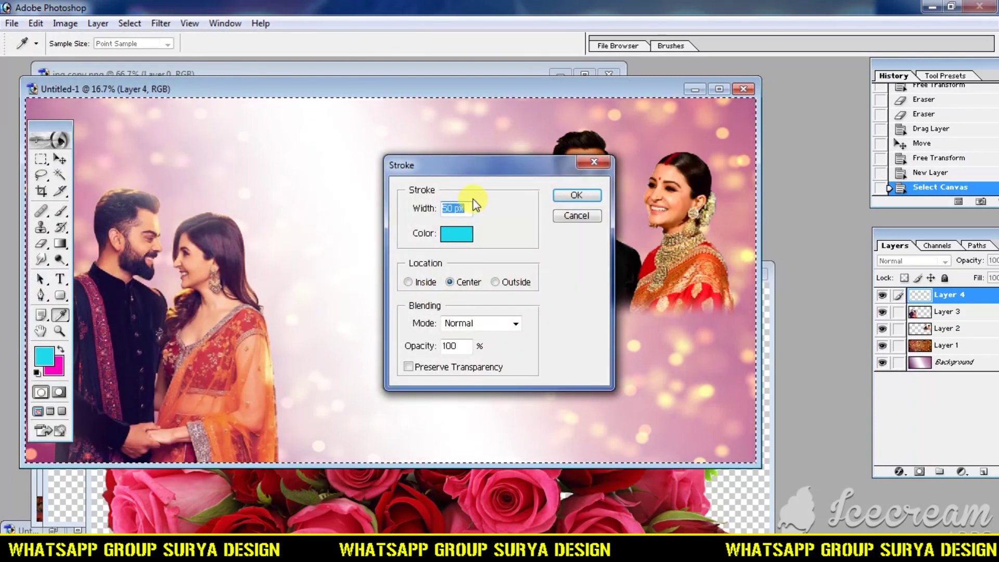
left_click(465, 235)
left_click_drag(777, 437, 777, 366)
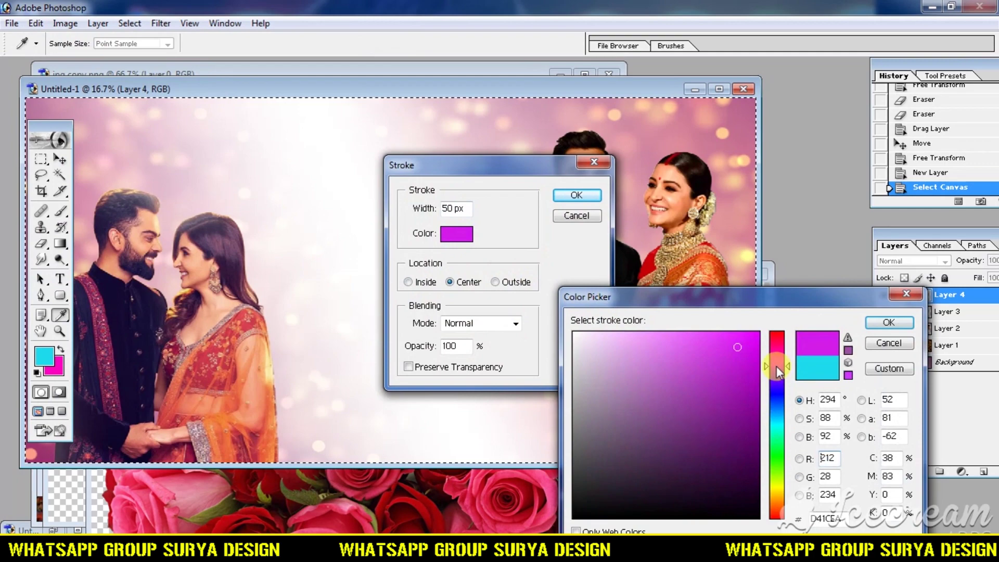
left_click(889, 322)
left_click(576, 196)
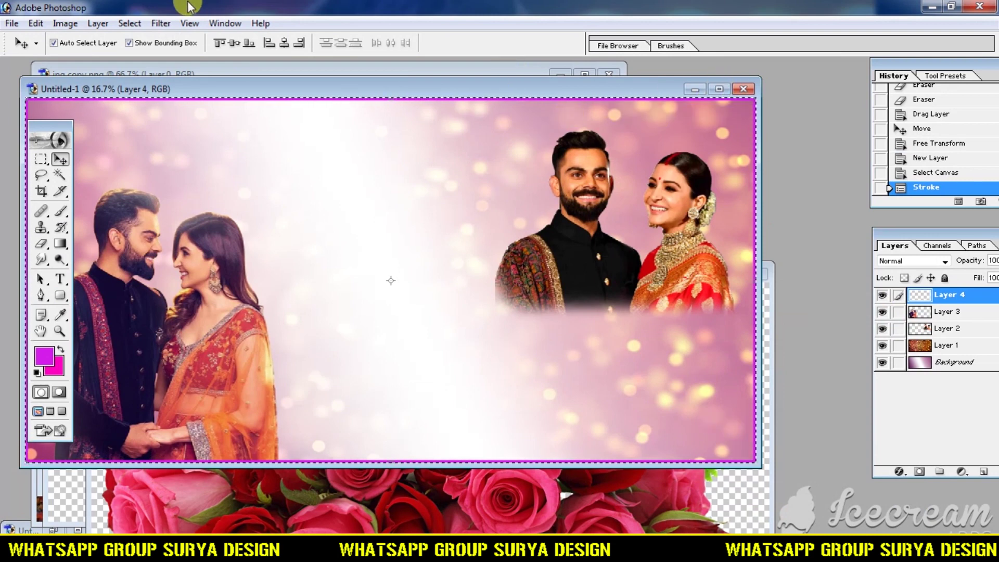
left_click(129, 24)
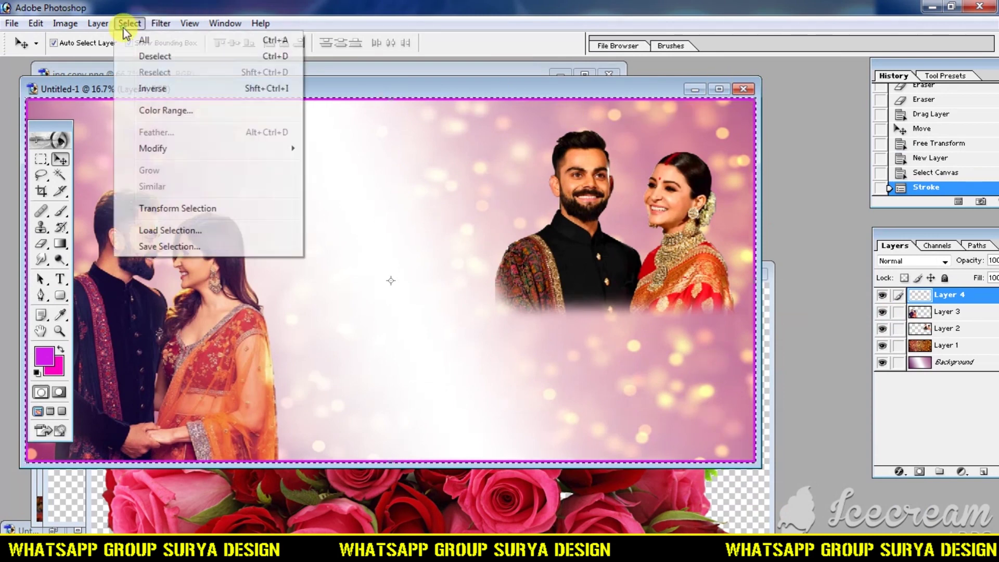
left_click(156, 56)
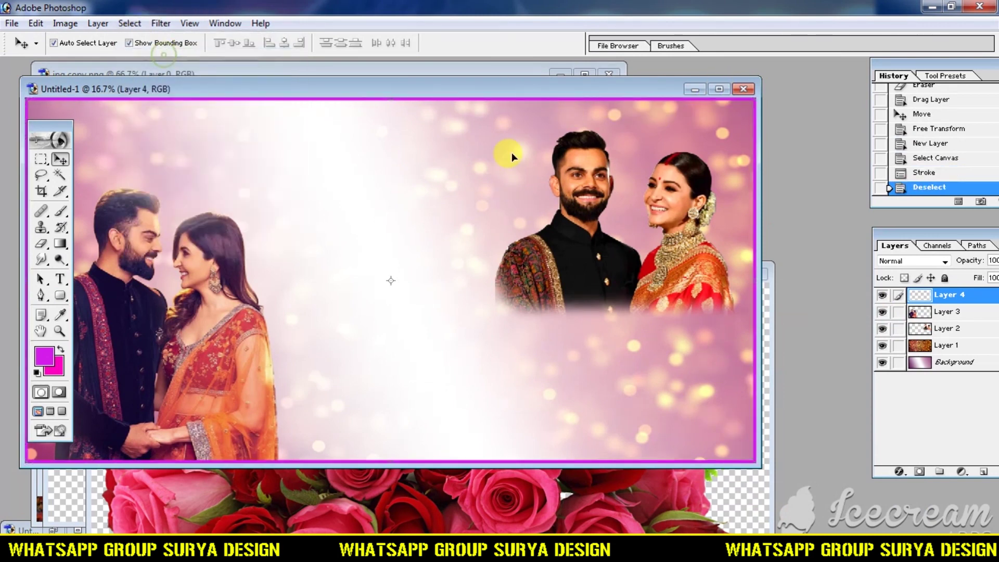
Step: Give the border layer an outside Stroke layer style, 21 px in size and colored light purple #E960F9
left_click(719, 89)
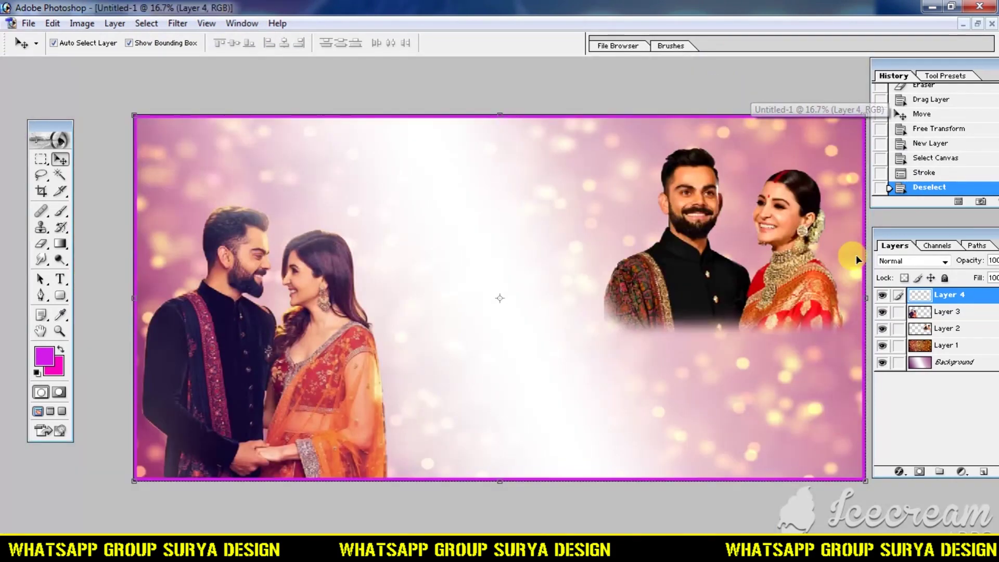
double_click(993, 299)
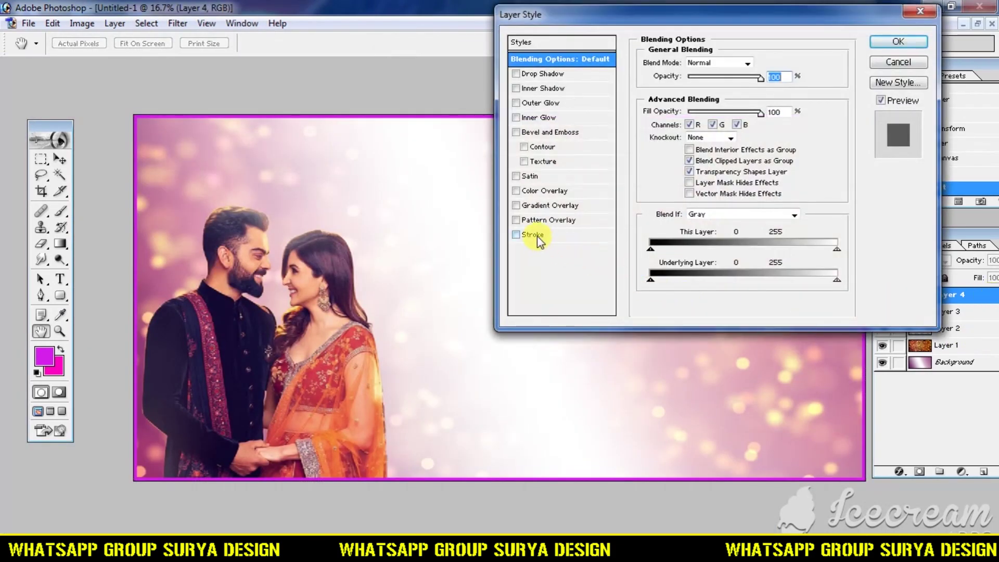
left_click(533, 235)
left_click(676, 148)
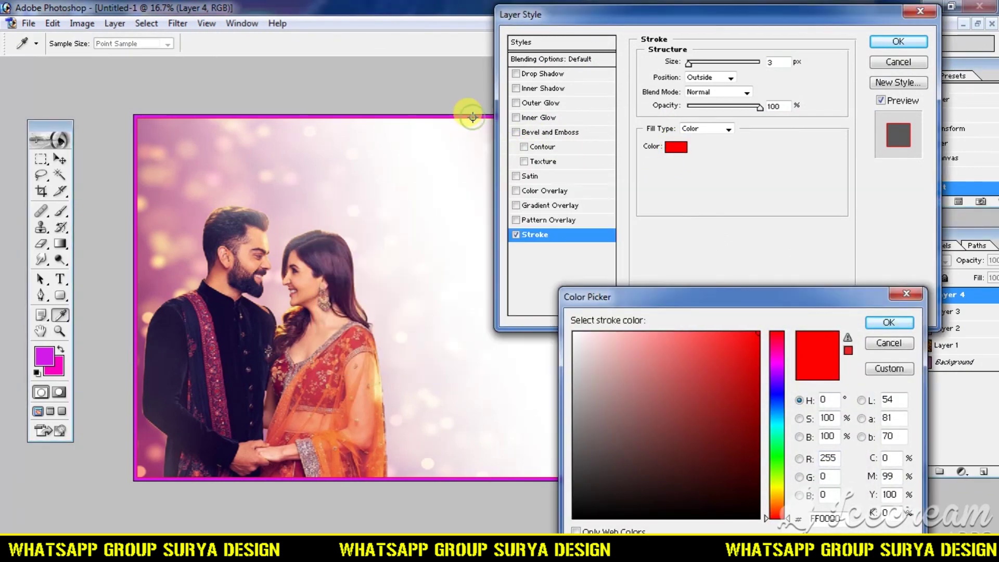
left_click(471, 116)
left_click_drag(731, 352, 688, 336)
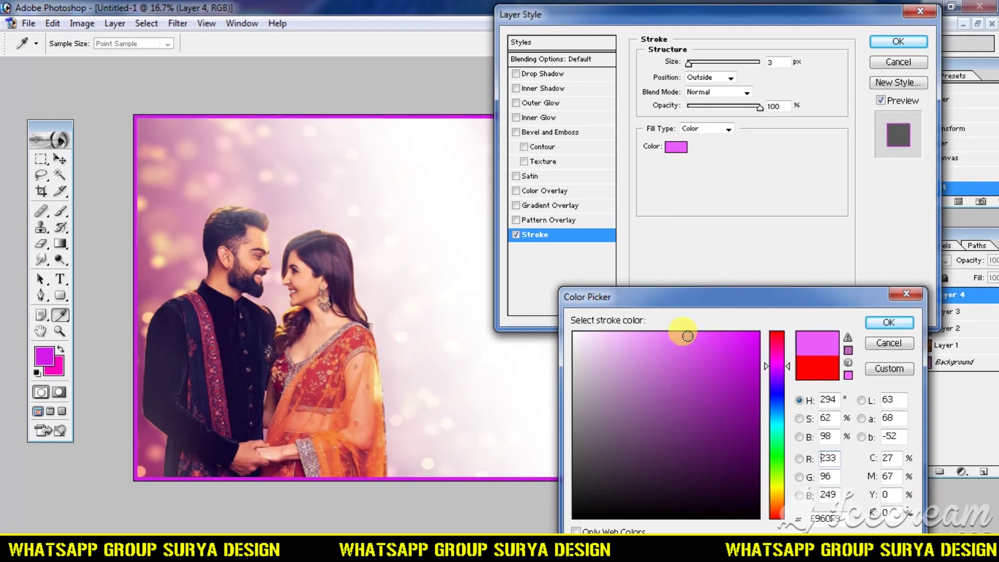
left_click(888, 322)
left_click_drag(697, 63, 698, 66)
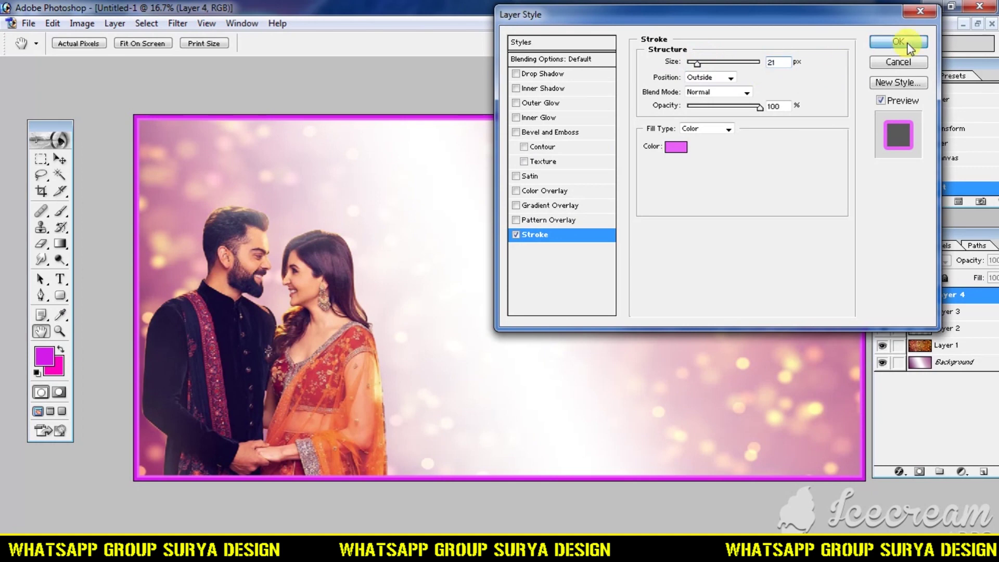
left_click(908, 46)
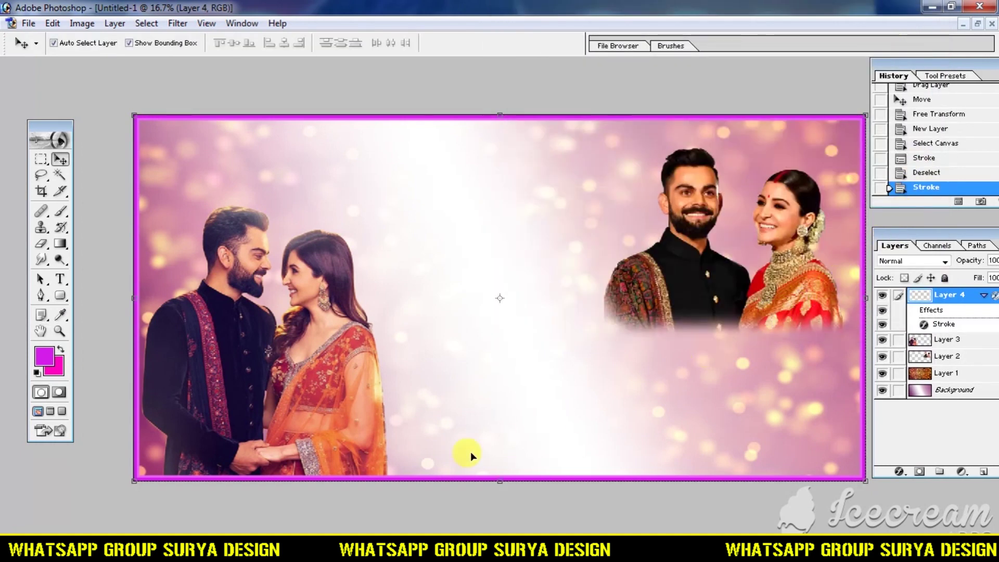
Step: Minimize the rose image and bring the flower bouquet from orig.png into the Untitled-1 document as a layer
mouse_move(193, 552)
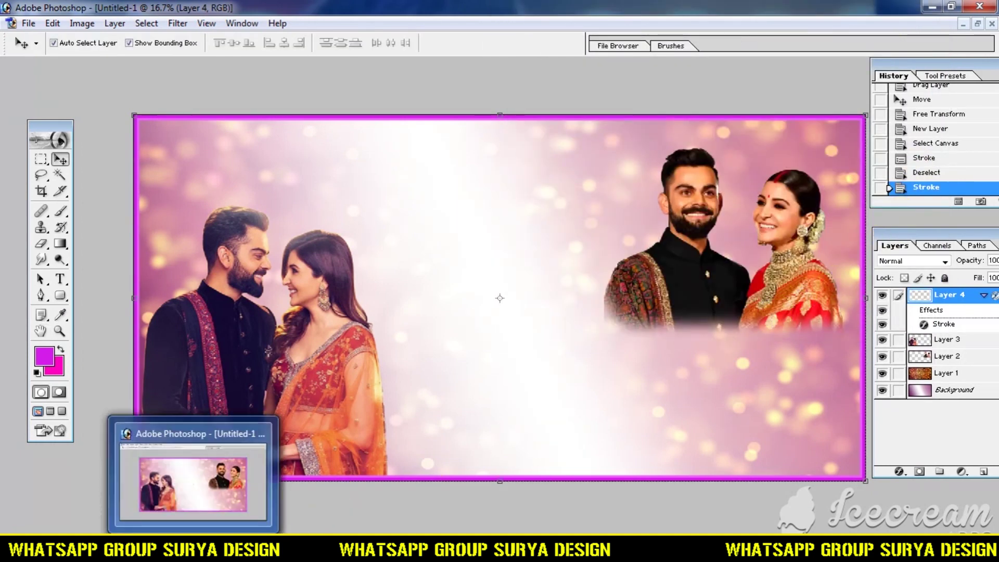
left_click(977, 24)
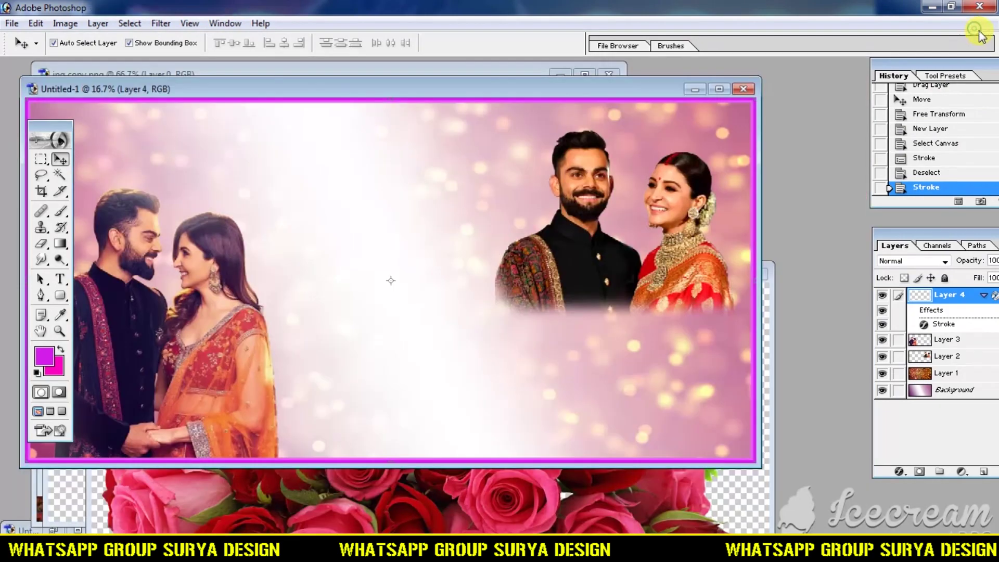
left_click(770, 310)
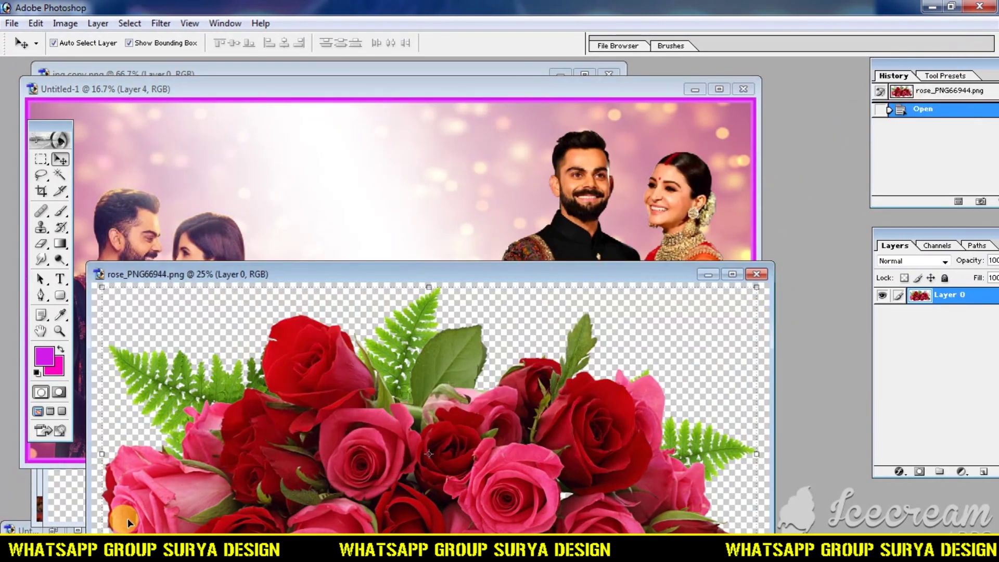
left_click(719, 274)
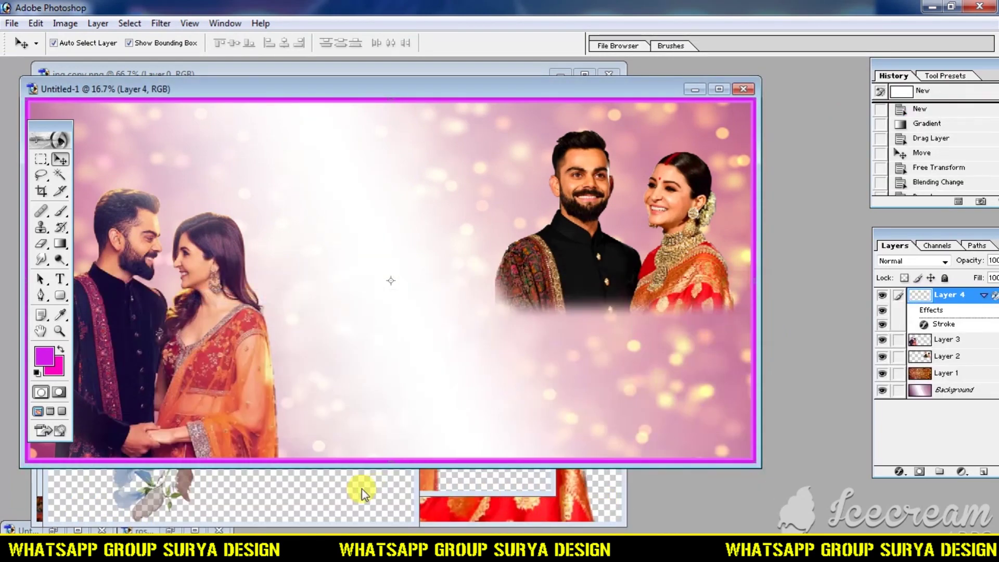
left_click(341, 489)
left_click_drag(251, 306, 510, 328)
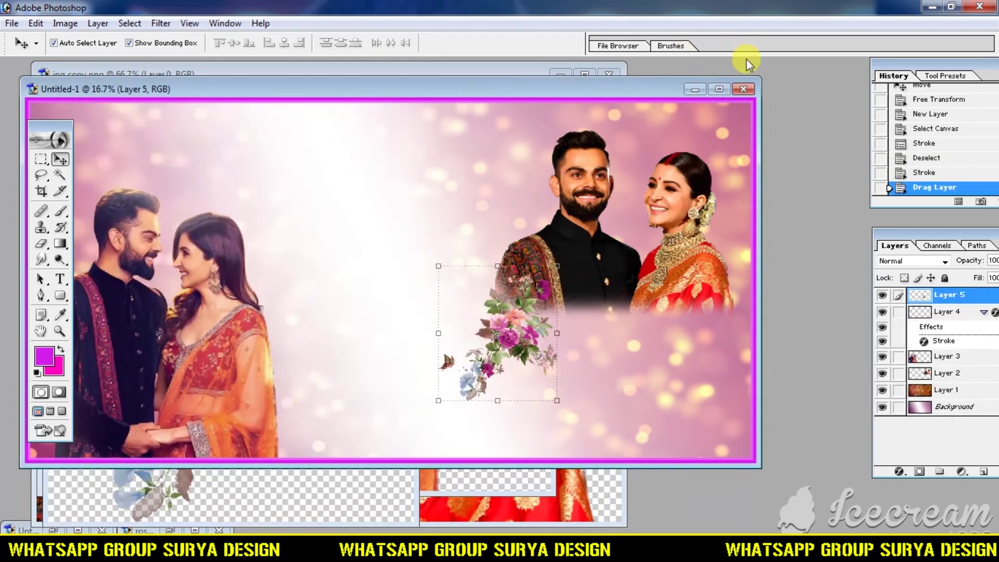
Step: Reorder the flower bouquet layer beneath the purple border layer and place the bouquet in the banner's upper-left corner
left_click(719, 89)
left_click_drag(928, 298, 937, 339)
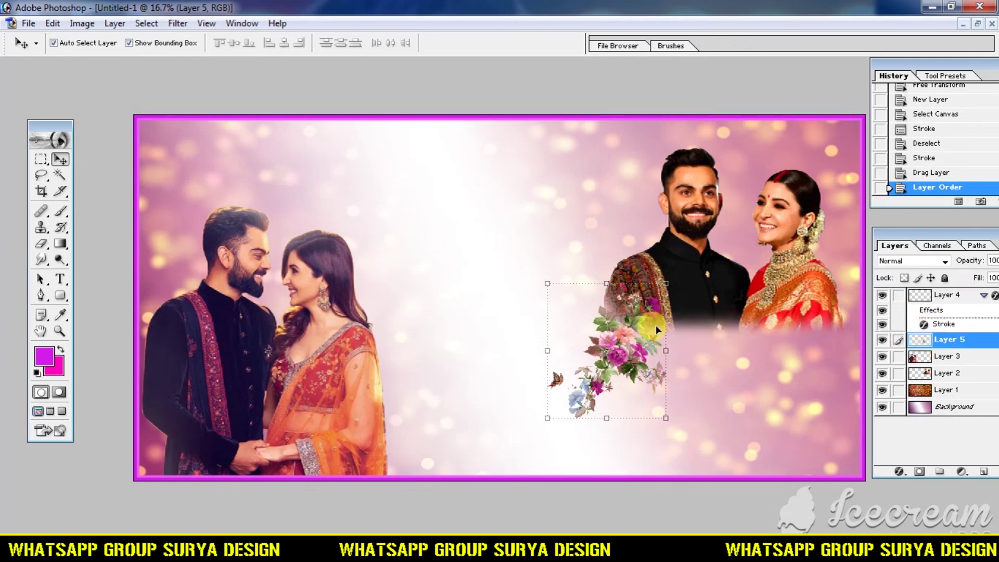
mouse_move(620, 342)
left_mouse_down()
mouse_move(320, 240)
mouse_move(171, 157)
left_mouse_up()
Step: Duplicate the corner bouquet, flip the copy horizontally and place it in the banner's upper-right corner, behind the couple in Layer 2
left_click_drag(960, 344, 981, 471)
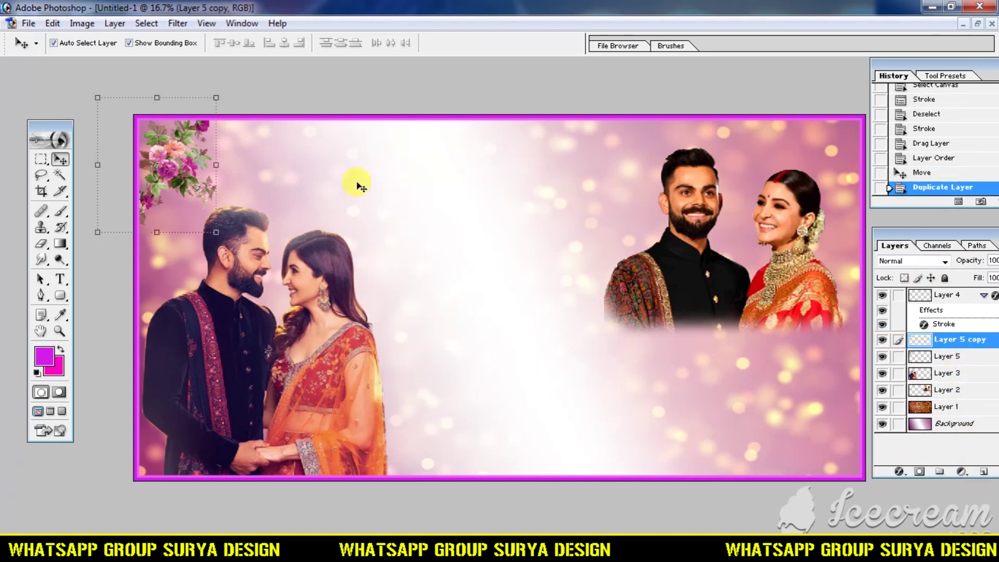
key("ctrl+t")
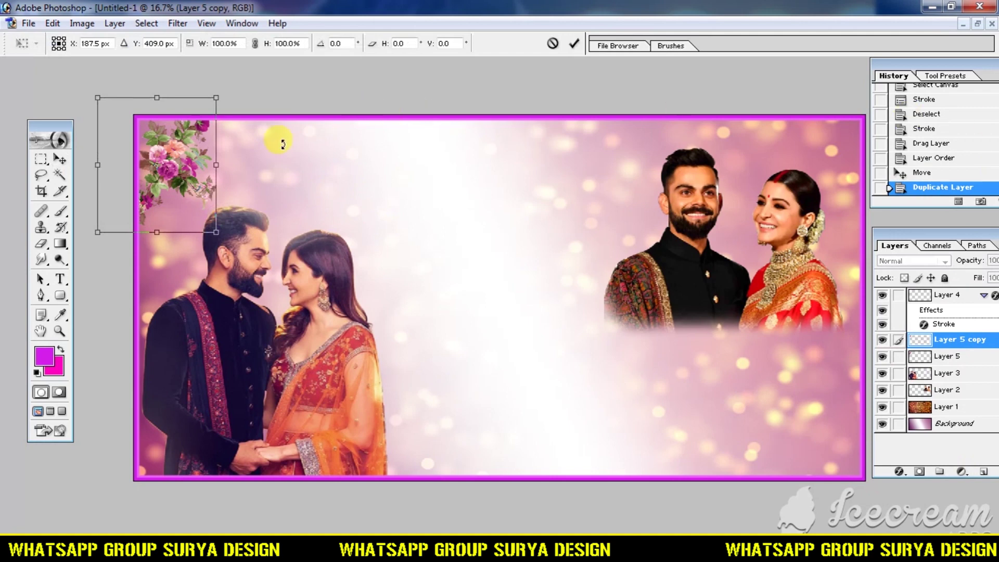
right_click(148, 195)
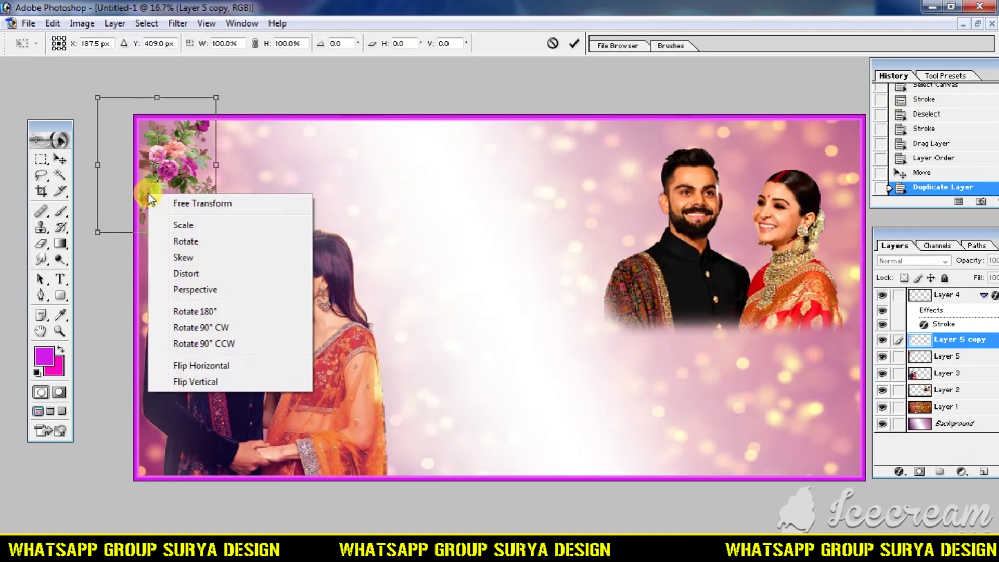
left_click(238, 366)
left_click_drag(157, 185, 822, 191)
key("Return")
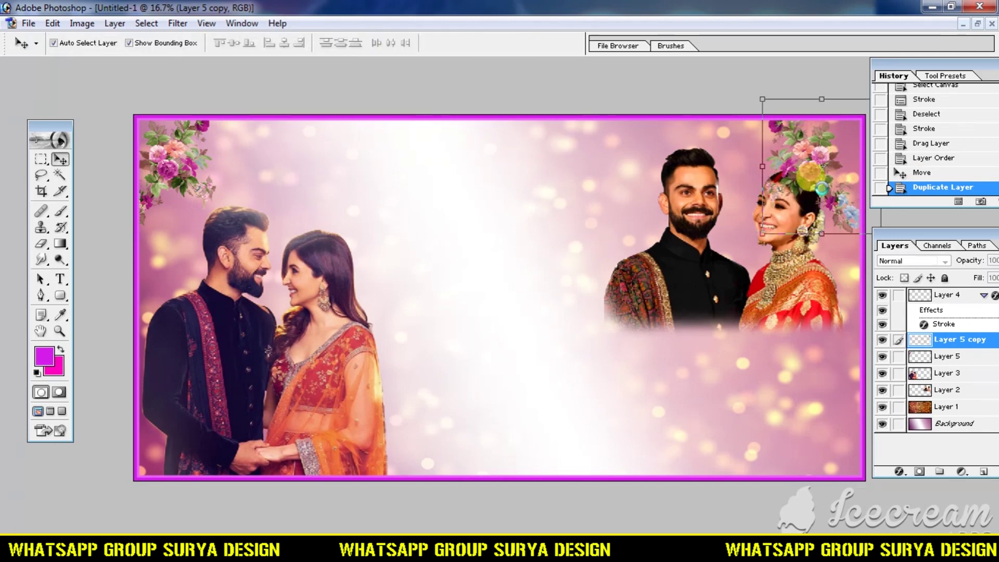
left_click_drag(953, 351, 944, 383)
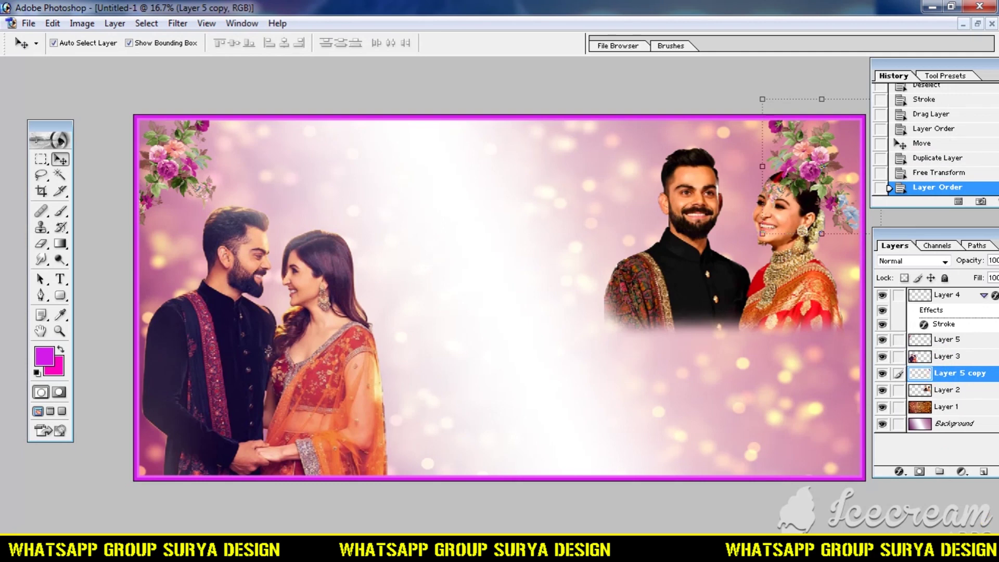
left_click_drag(974, 379, 952, 411)
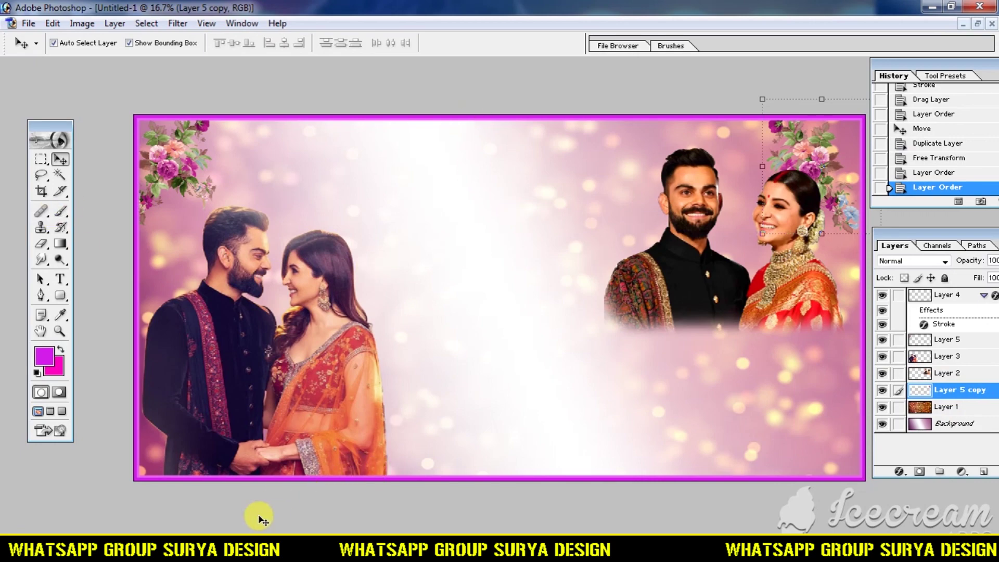
Step: Close the orig.png bouquet image, jpg copy.png and the other couple source image
left_click(977, 24)
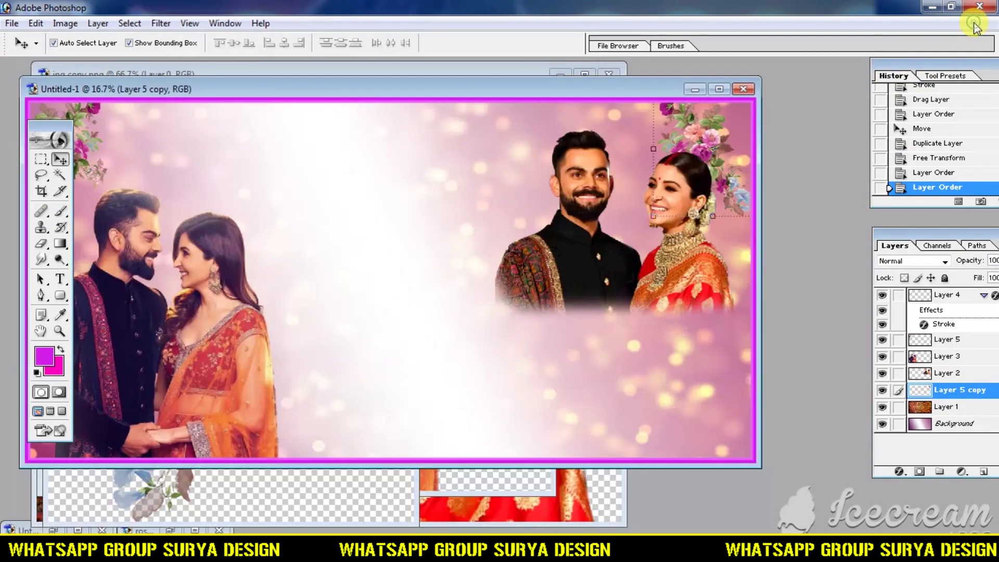
left_click(280, 477)
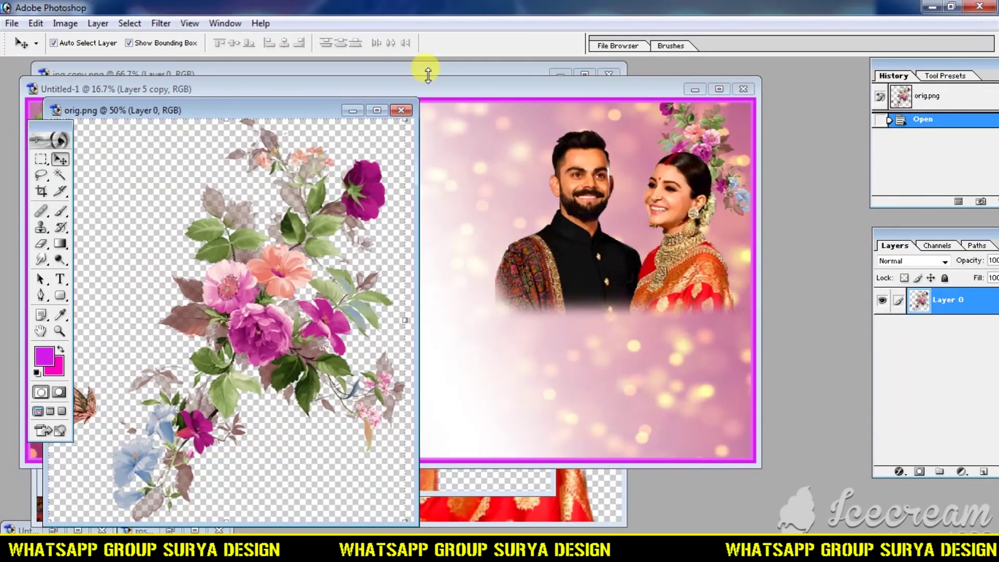
left_click(401, 110)
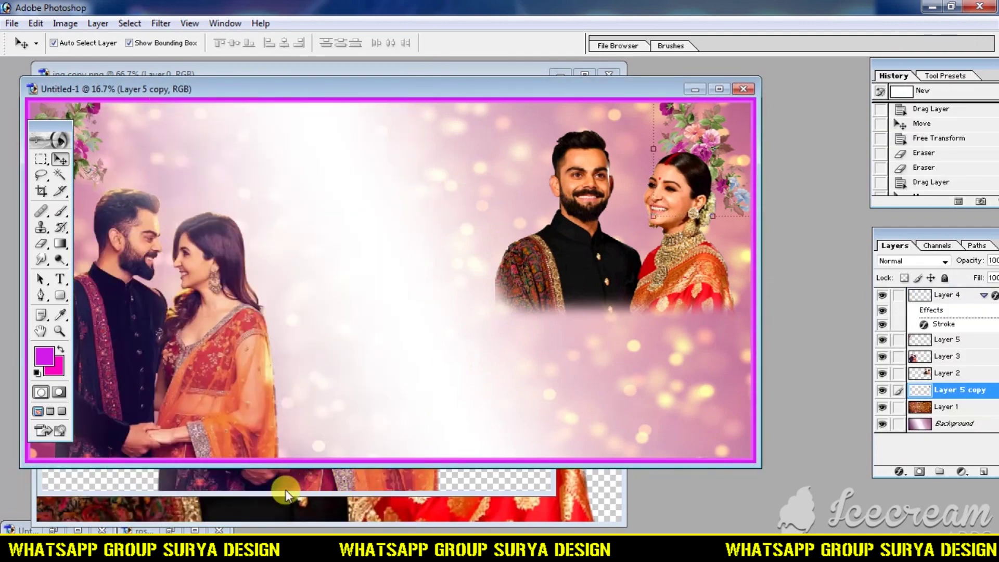
left_click(354, 517)
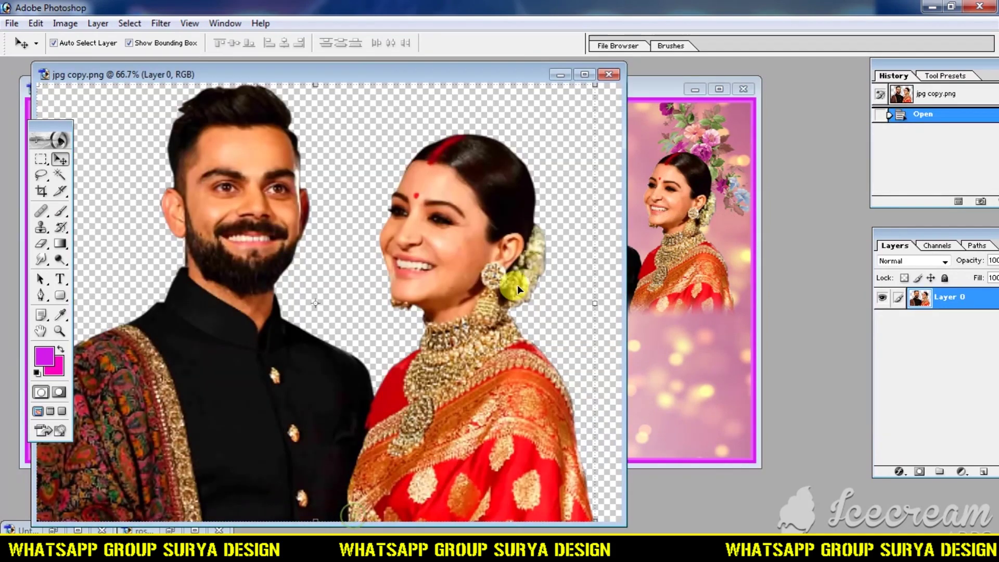
left_click(606, 76)
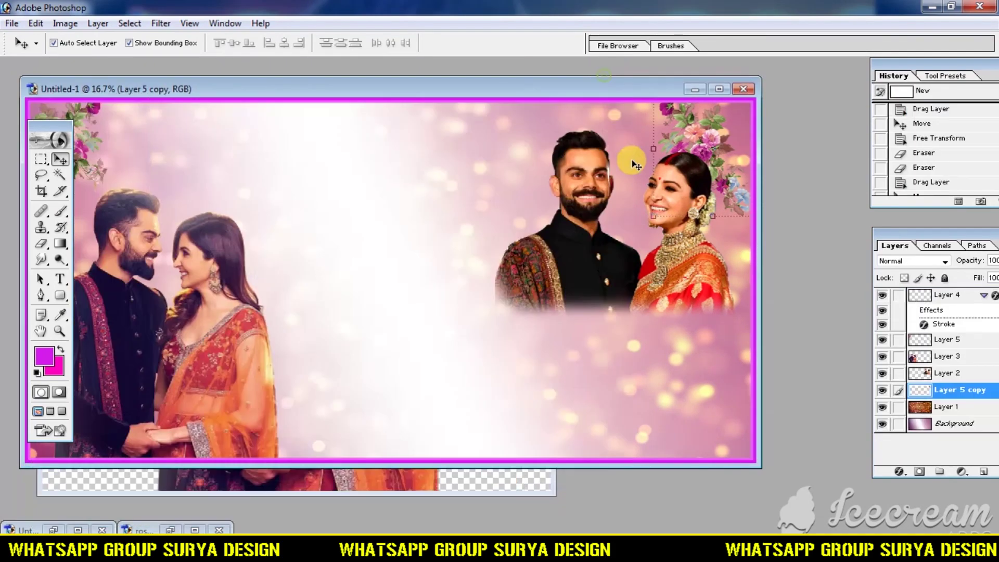
left_click(403, 479)
left_click(537, 107)
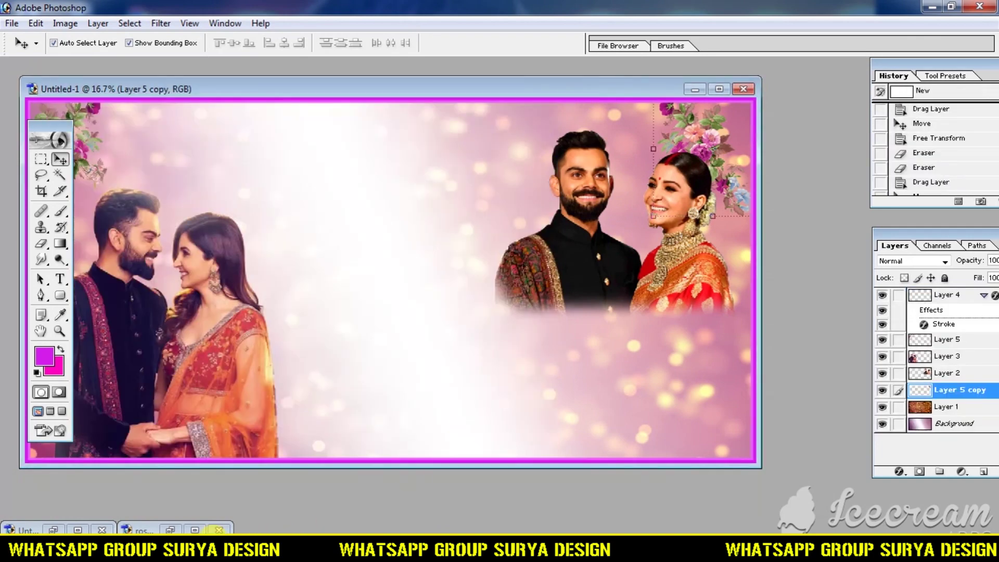
Step: Bring the roses from rose_PNG66944.png into the Untitled-1 banner as a layer
left_click(194, 529)
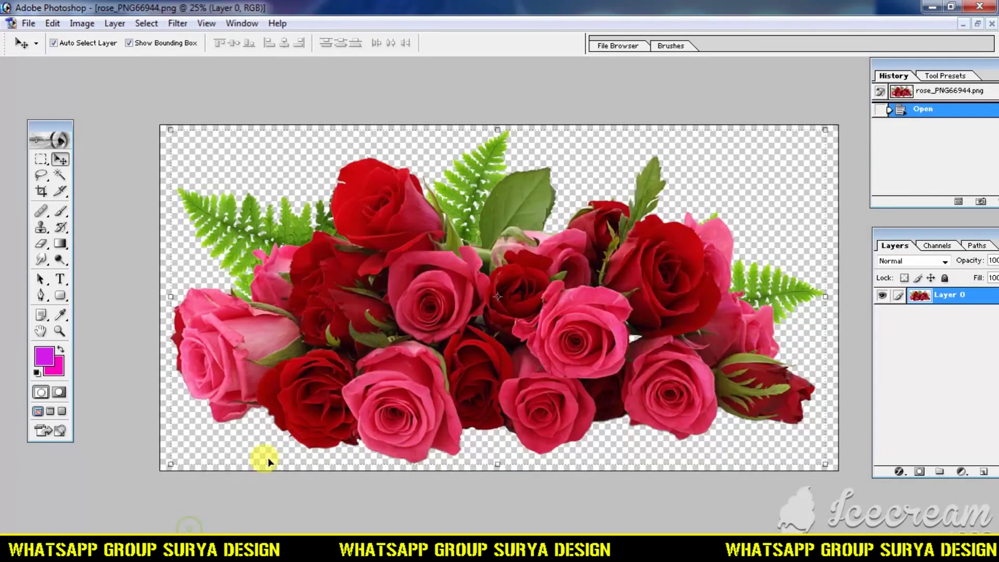
left_click(973, 23)
left_click_drag(431, 473, 583, 198)
left_click(719, 89)
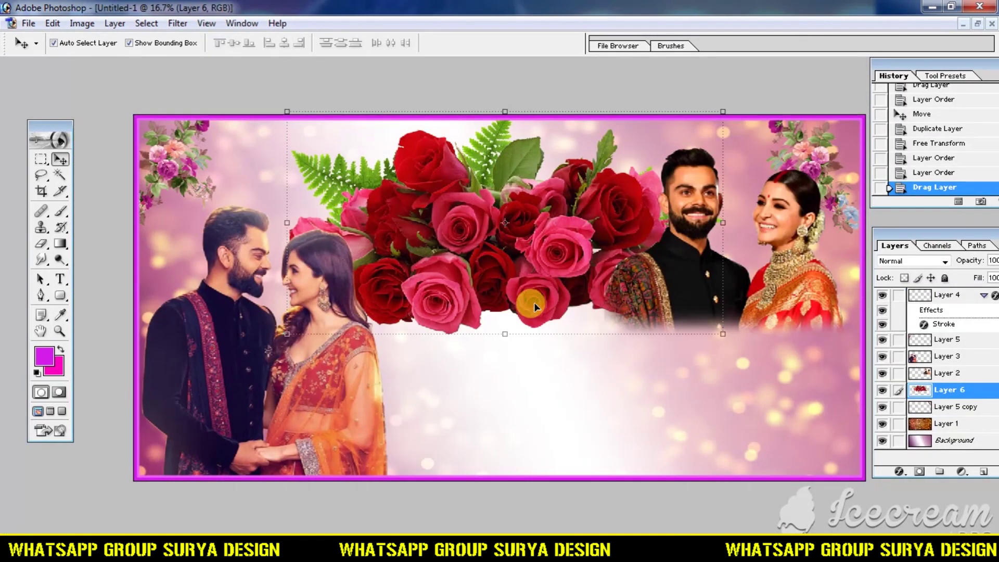
Step: Scale the roses proportionally to 55.1% and place them near the banner's top edge between the two couples
left_click_drag(511, 289, 506, 310)
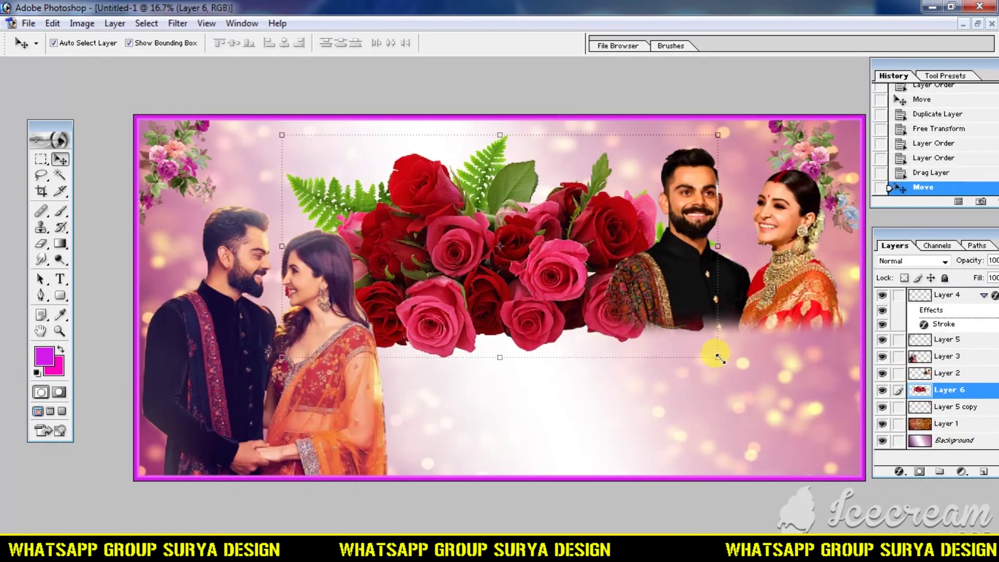
left_click_drag(718, 357, 559, 307)
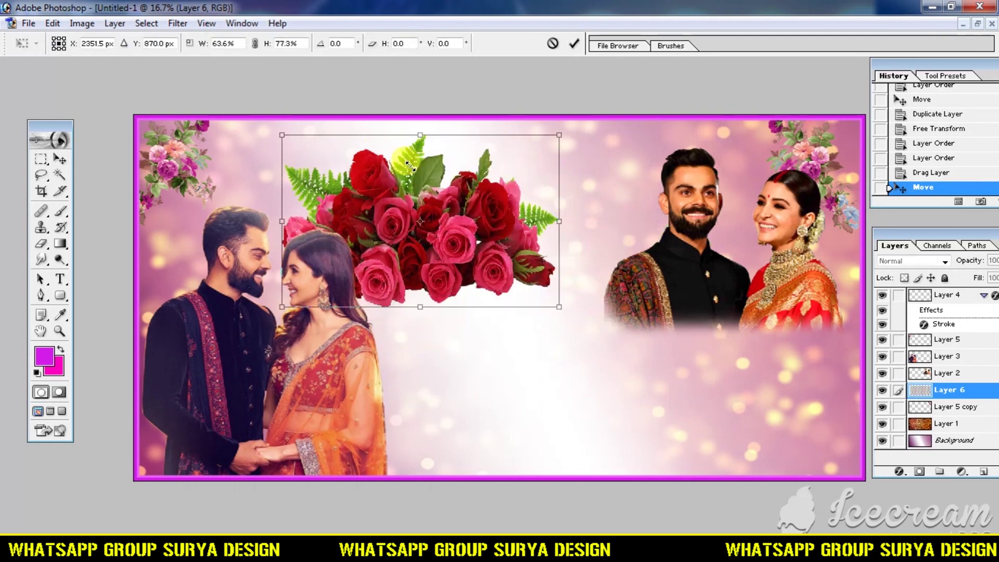
left_click(255, 44)
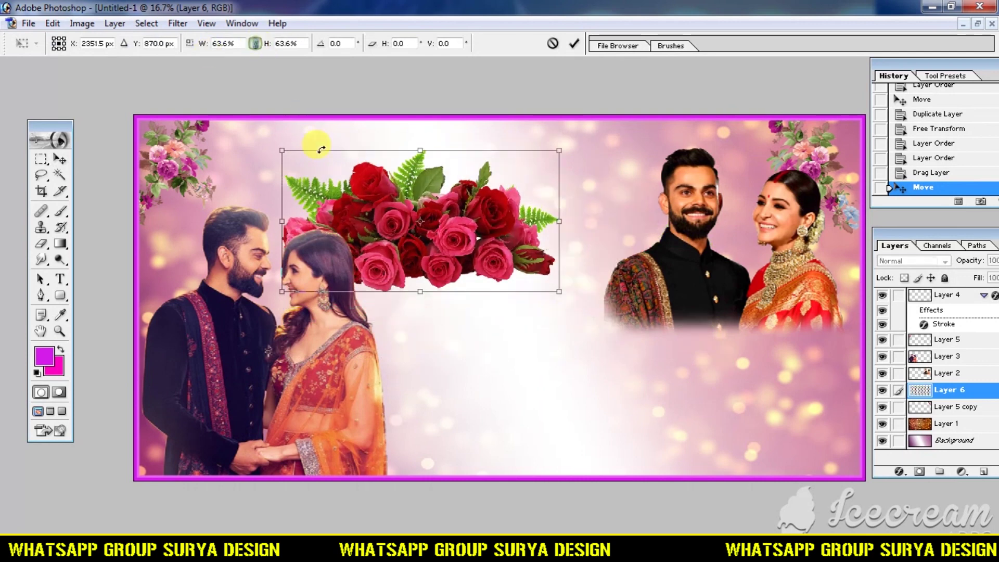
left_click_drag(281, 149, 323, 170)
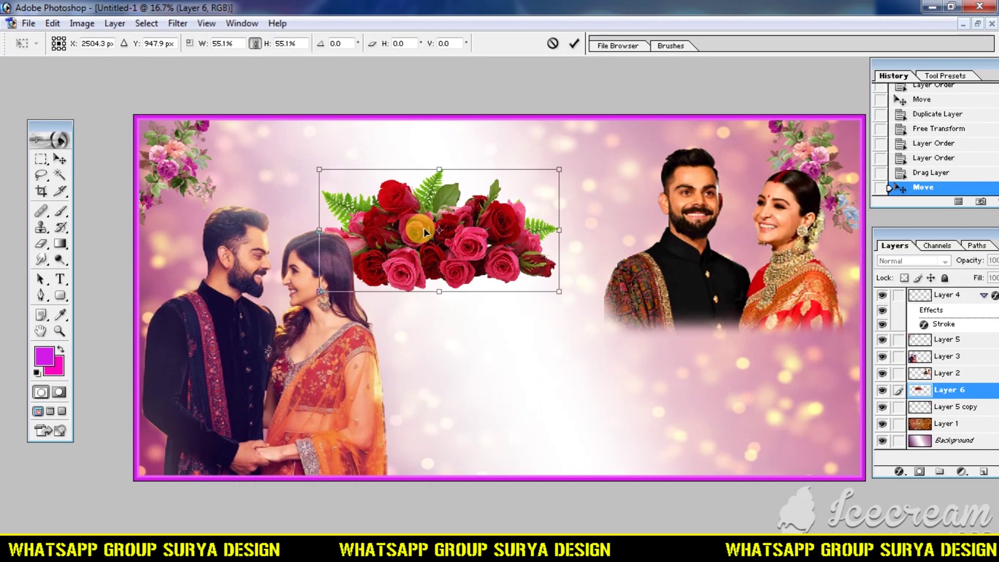
left_click_drag(461, 249, 507, 236)
double_click(507, 236)
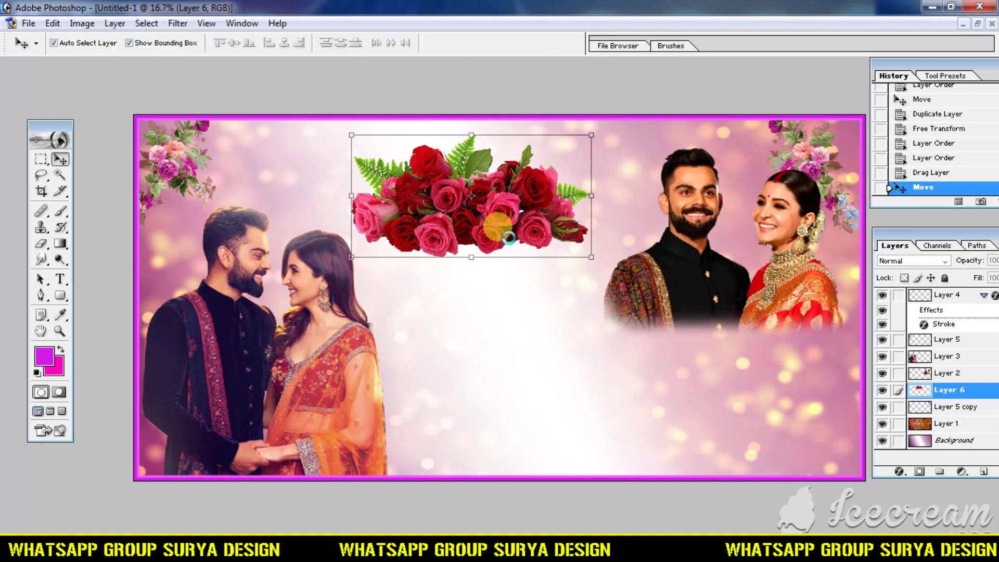
Step: Copy the Tamil title "திருமண வாழ்த்துக்கள்..." from Untitled-1.psd into the banner and position it over the roses
left_click(978, 24)
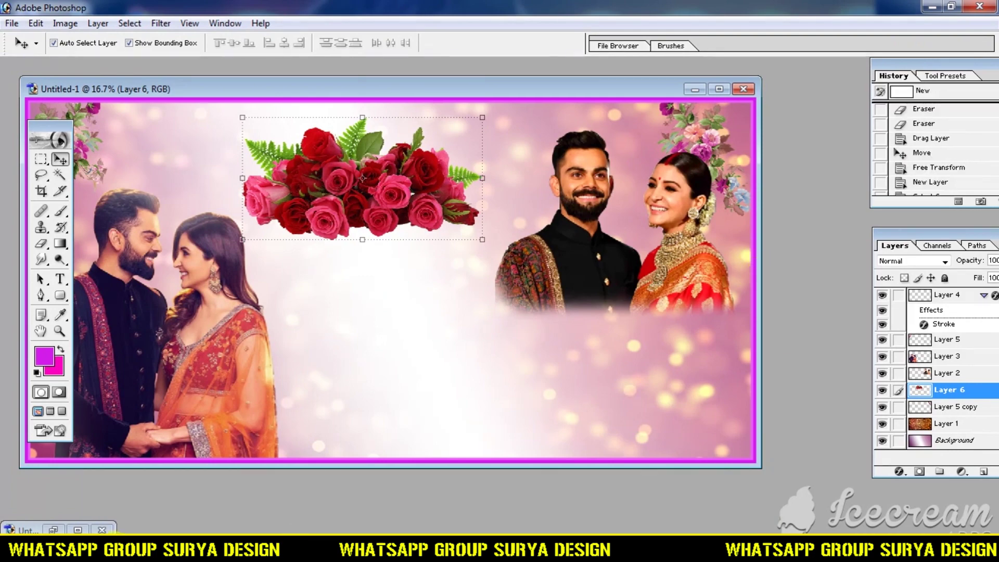
left_click(83, 529)
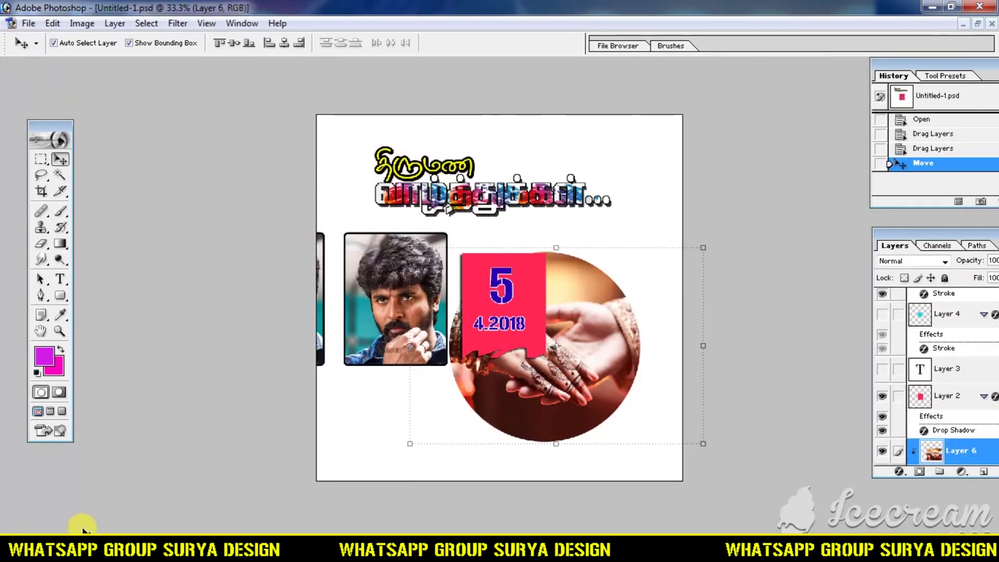
left_click(977, 24)
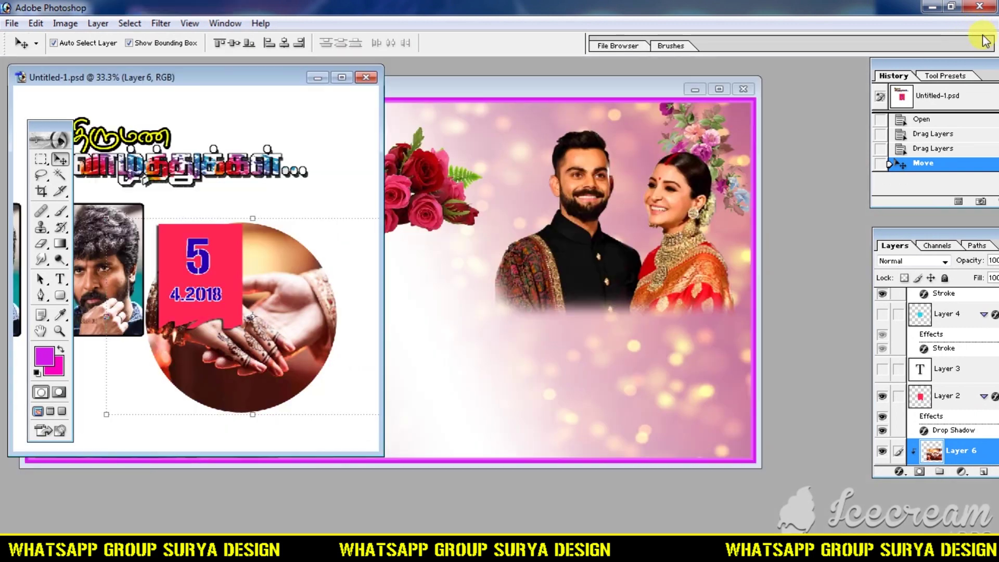
left_click(216, 169)
left_click_drag(216, 169, 437, 164)
left_click(719, 89)
left_click_drag(570, 185, 412, 182)
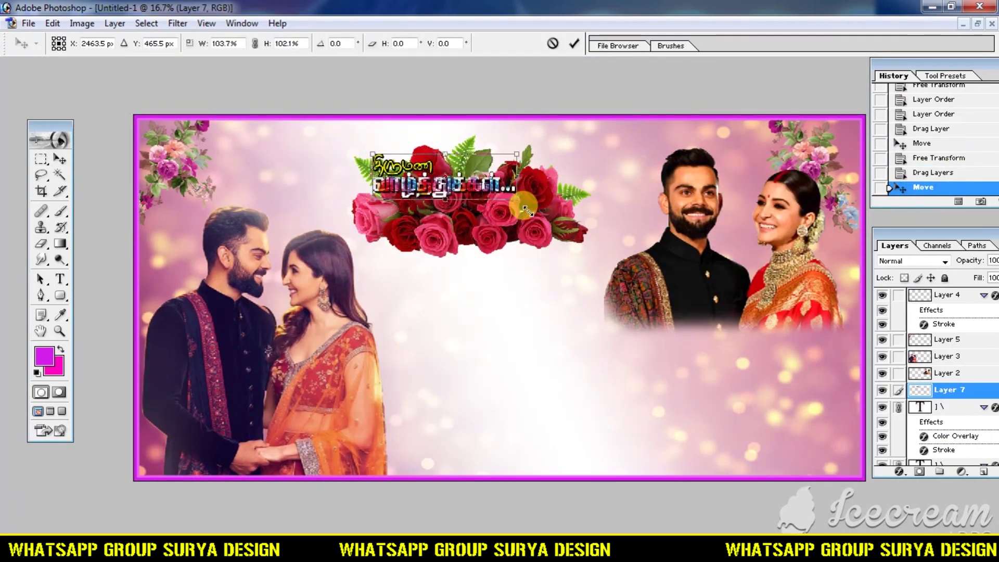
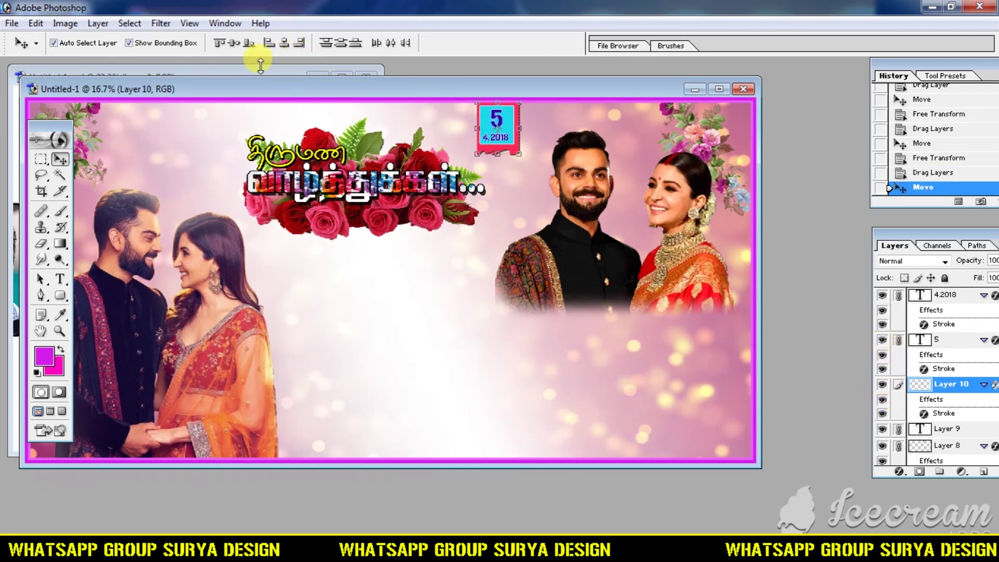
Step: Copy the circular hands photo from Untitled-1.psd into the banner and place it below the title
left_click(243, 74)
left_click_drag(265, 304, 400, 313)
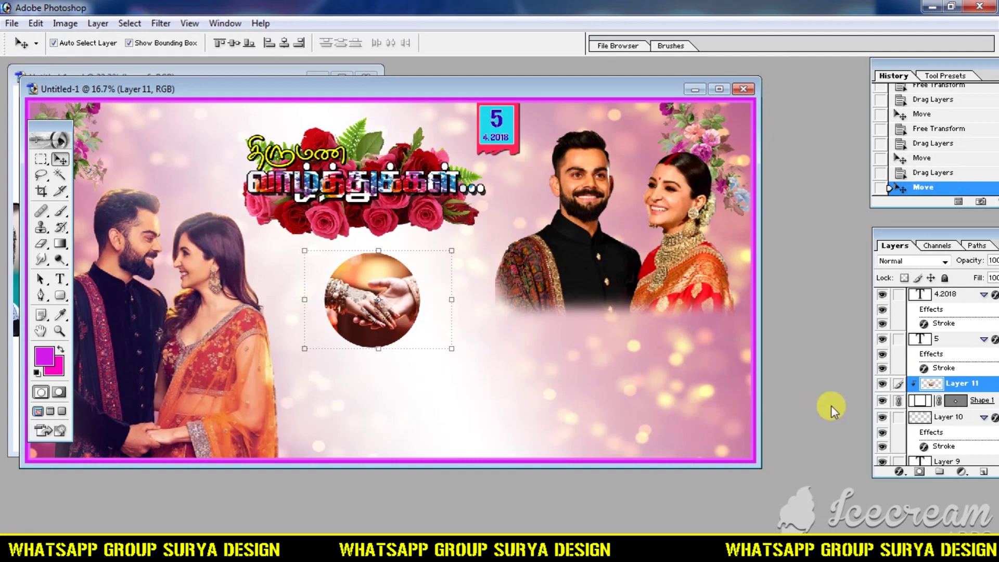
Step: Try to give the circle shape holding the hands photo a thin black outside Stroke layer style
double_click(993, 402)
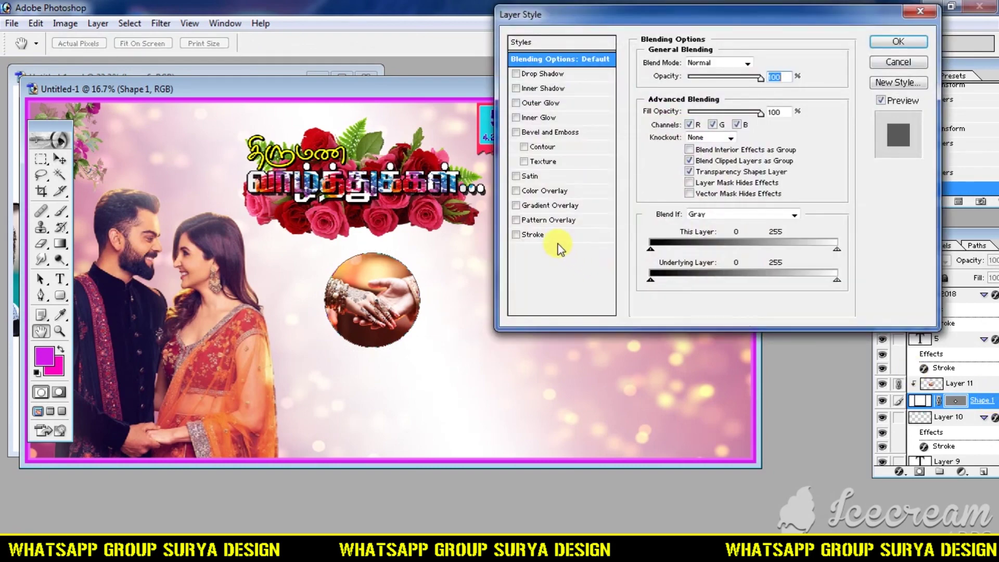
left_click(533, 234)
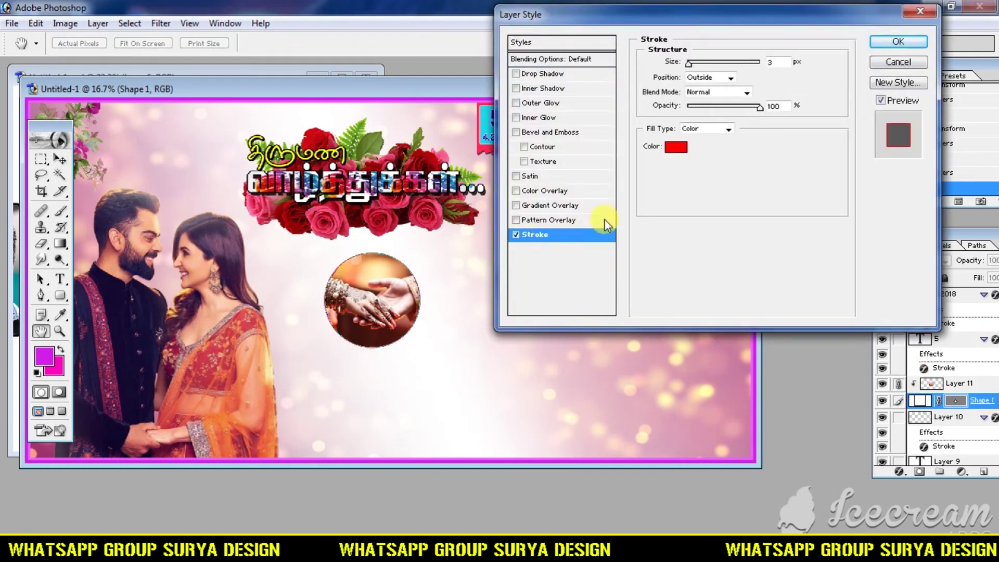
left_click(667, 147)
mouse_move(607, 355)
left_mouse_down()
mouse_move(530, 317)
mouse_move(567, 526)
left_mouse_up()
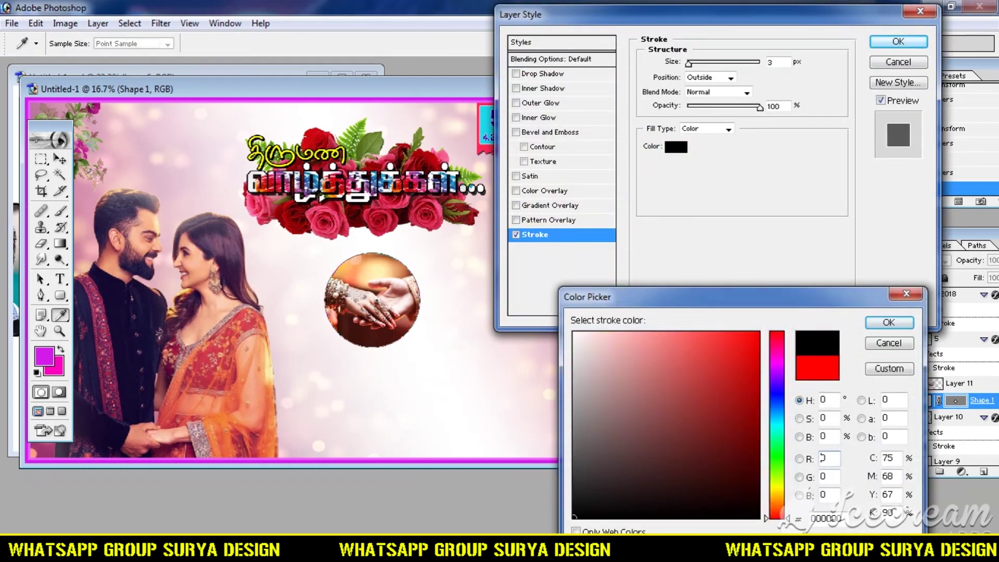
left_click(887, 323)
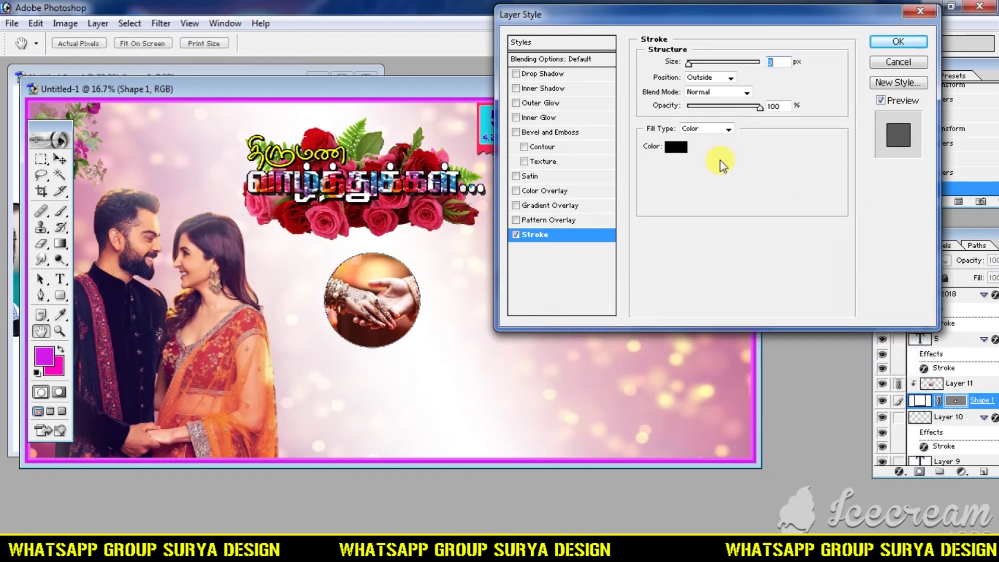
left_click_drag(691, 63, 699, 68)
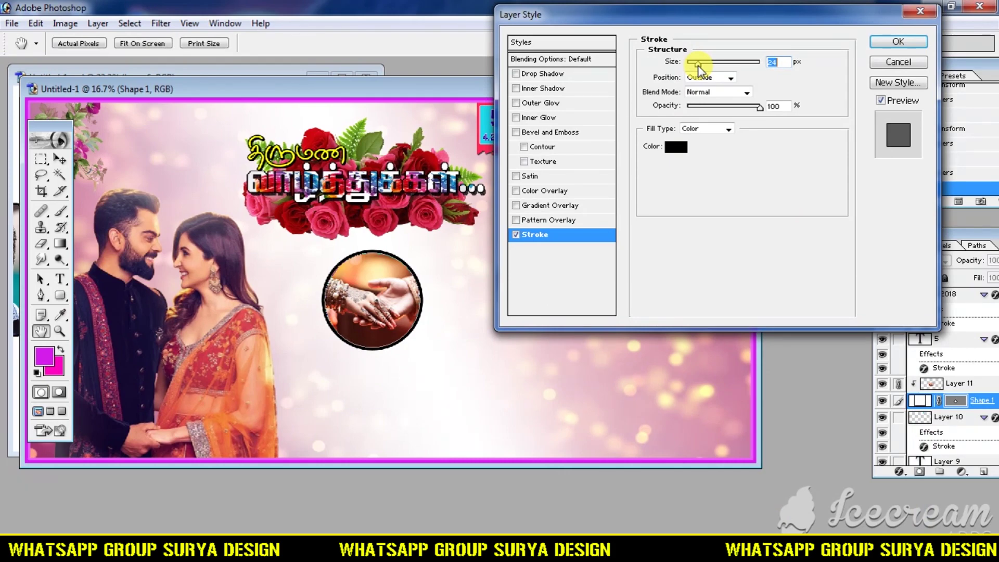
left_click_drag(697, 66, 692, 66)
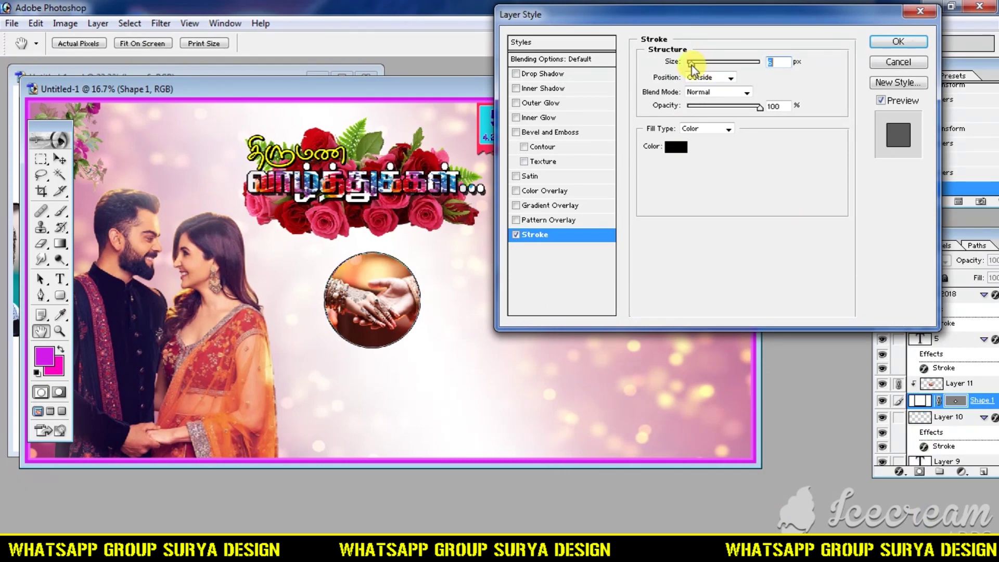
key("Return")
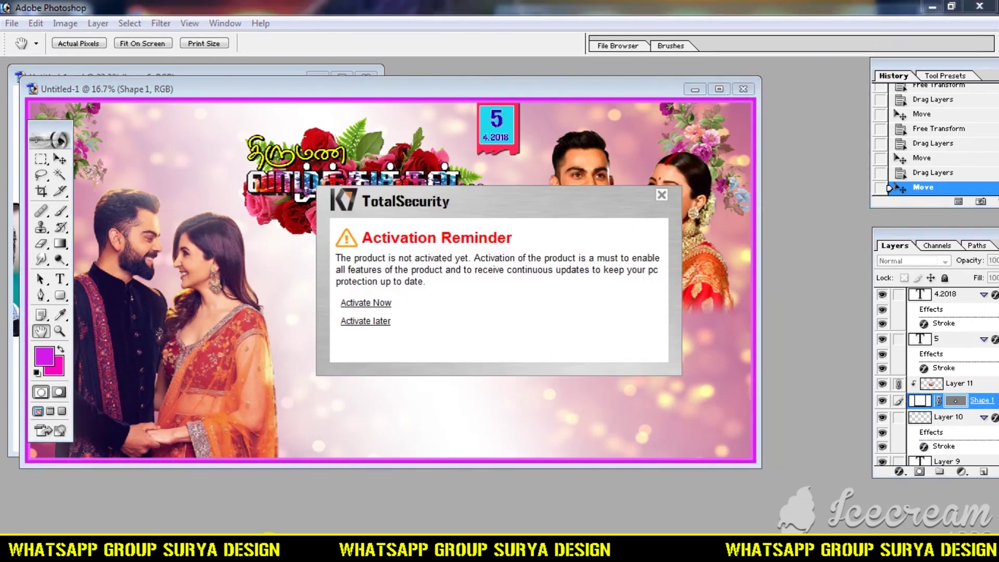
Step: Dismiss the activation reminder and try to copy the two framed portraits from Untitled-1.psd into the banner above the circle shape
left_click(380, 323)
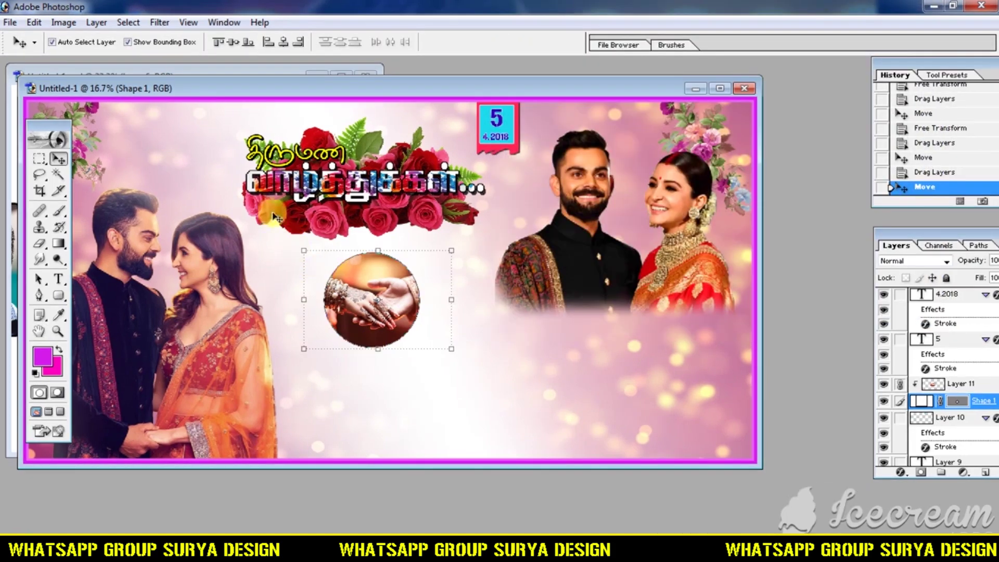
left_click(216, 66)
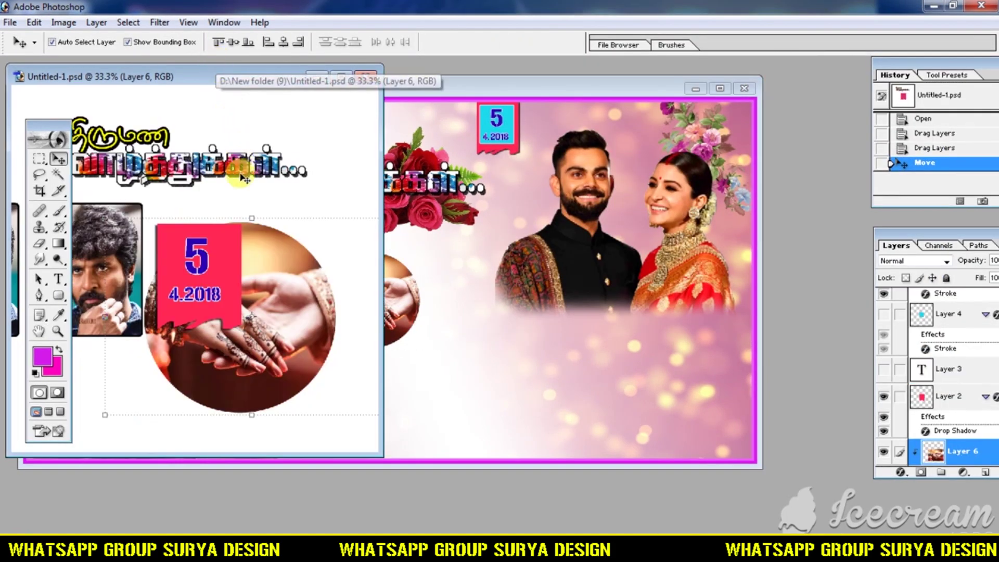
left_click(109, 169)
left_click(104, 270)
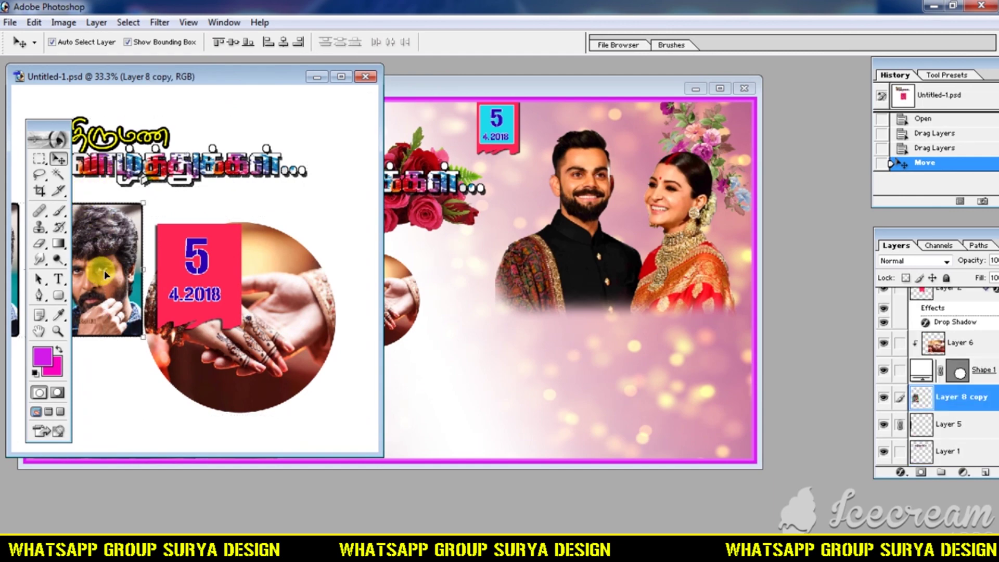
left_click_drag(104, 270, 424, 333)
left_click_drag(487, 358, 536, 414)
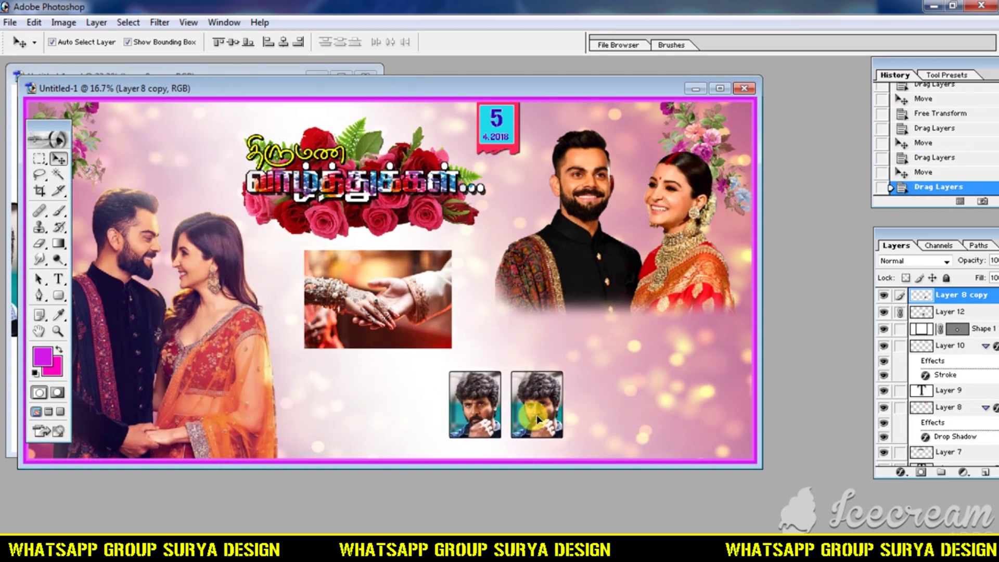
Step: Revert the banner to the history state before the framed portraits were copied in
left_click(413, 346)
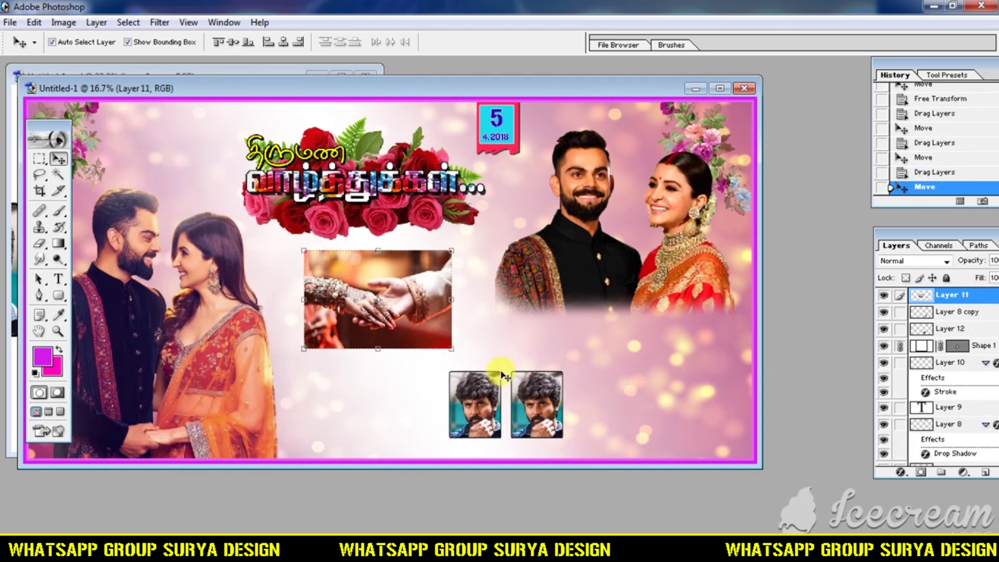
left_click(941, 172)
left_click(943, 158)
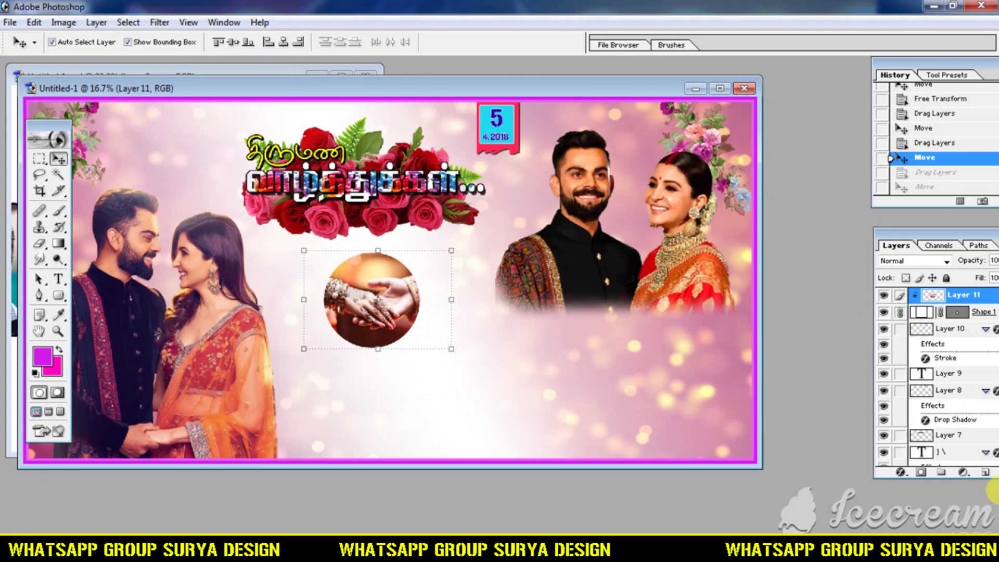
Step: Copy the two framed portraits from Untitled-1.psd directly above Layer 10, placing them near the banner's lower edge beneath the second couple
left_click(931, 336)
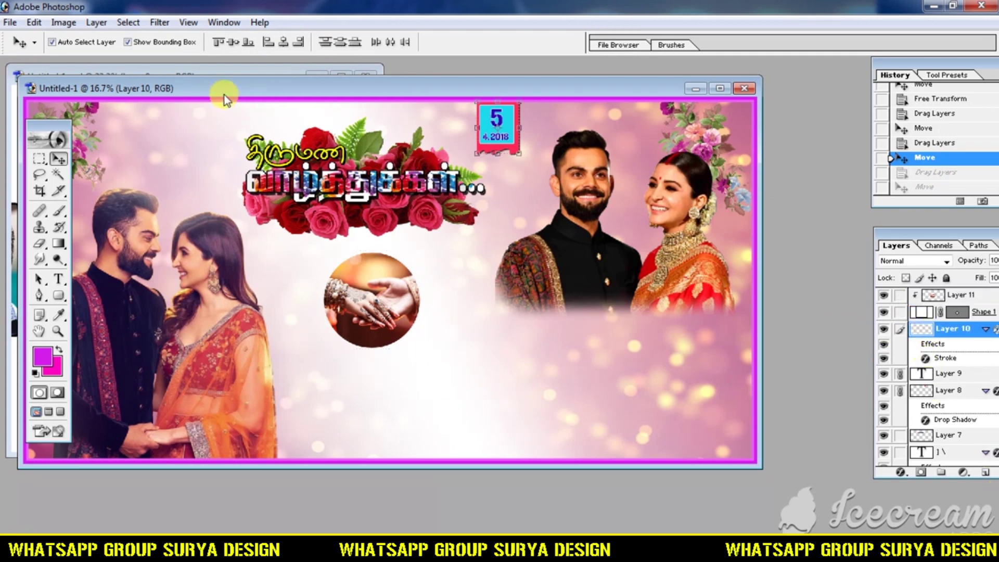
left_click(219, 76)
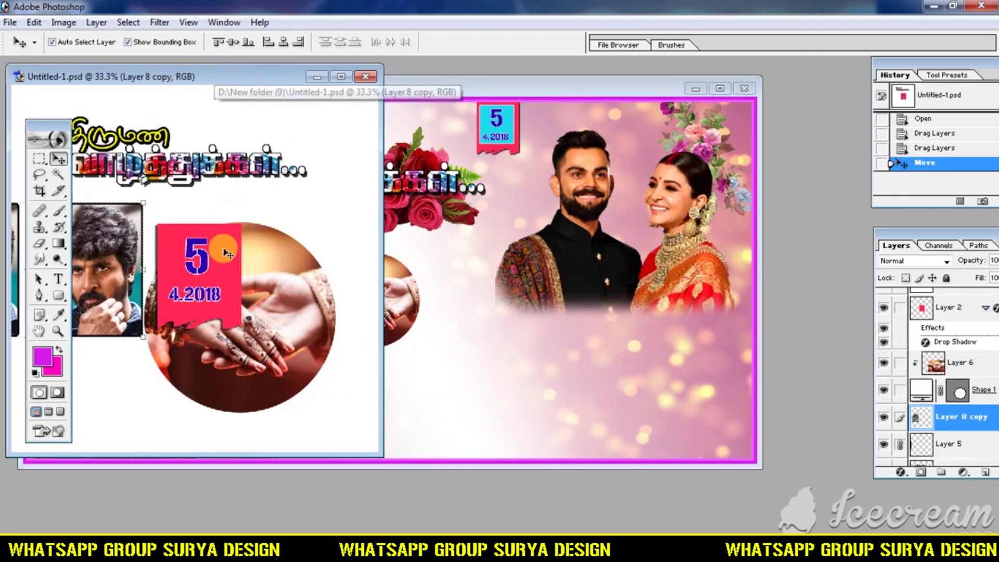
left_click_drag(162, 315, 544, 426)
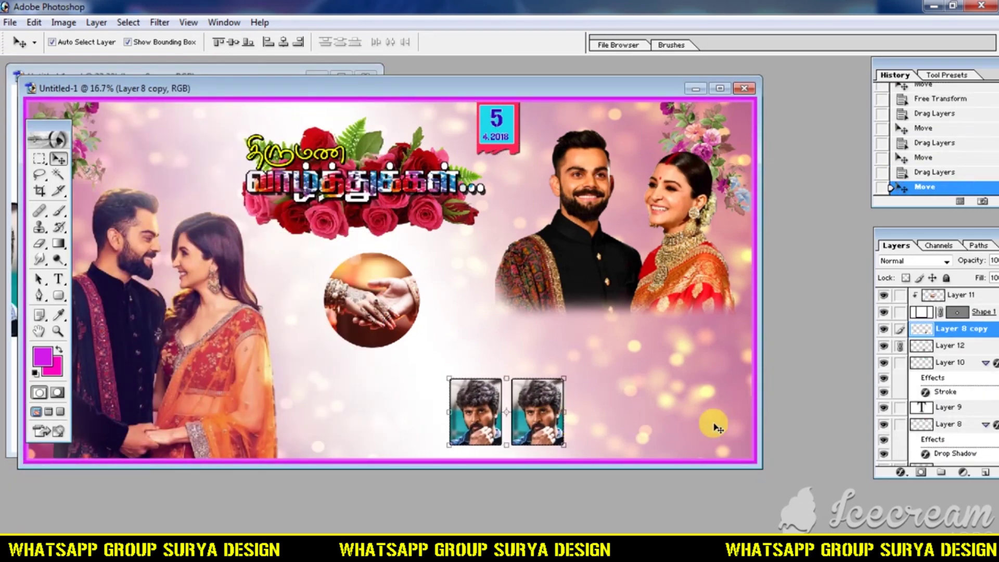
Step: Duplicate the framed portrait layer three times and arrange the portraits as a row of four along the banner's lower edge
left_click_drag(978, 337, 985, 472)
left_click(956, 352)
left_click_drag(958, 351, 985, 472)
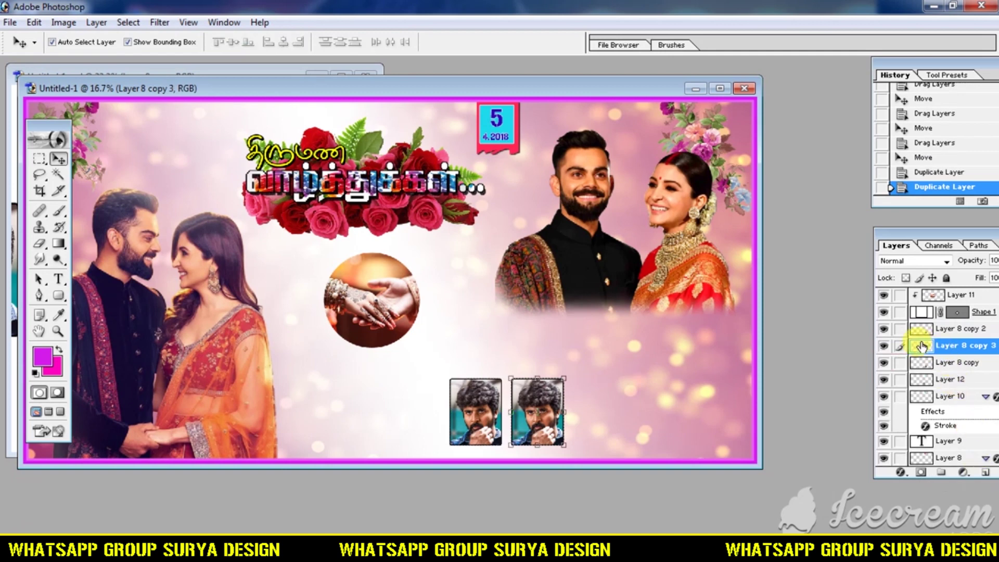
left_click(899, 329)
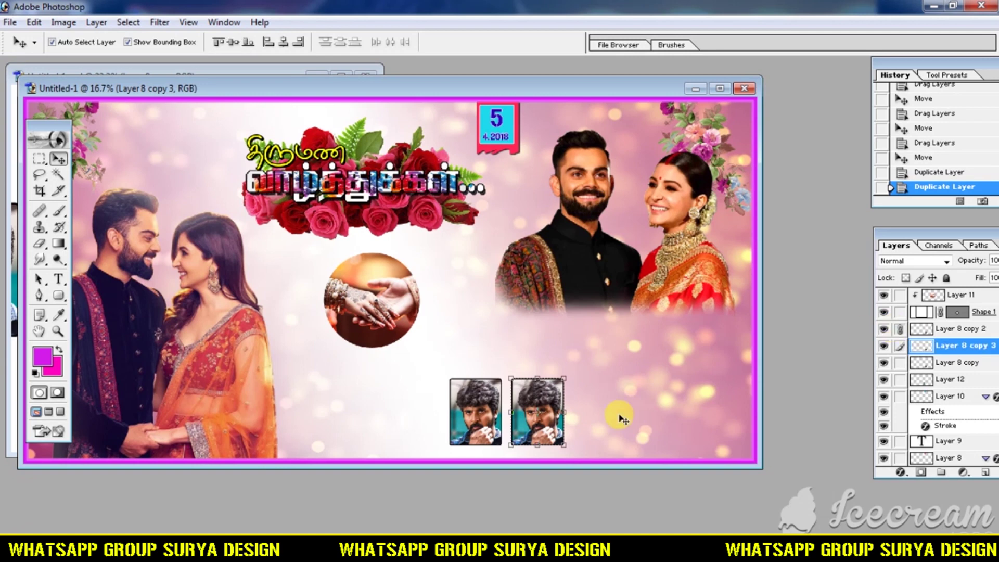
mouse_move(523, 391)
left_mouse_down()
mouse_move(671, 398)
mouse_move(533, 398)
left_mouse_up()
left_click(522, 396)
left_click(978, 365)
left_click_drag(978, 365, 981, 471)
left_click(541, 398)
left_click_drag(542, 399, 666, 398)
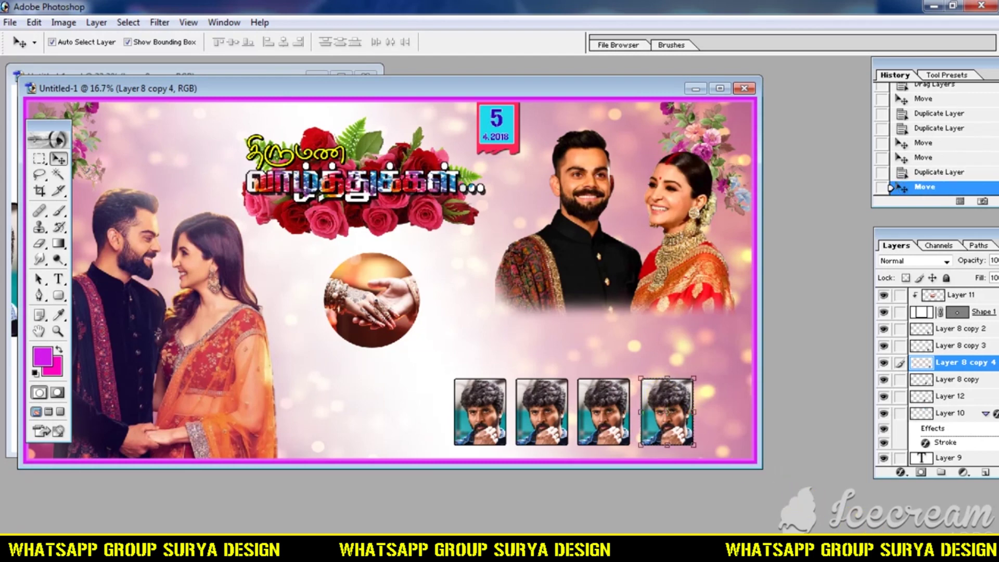
Step: Maximize the banner document and shift the two leftmost portraits slightly to the right
left_click(874, 551)
left_click(874, 551)
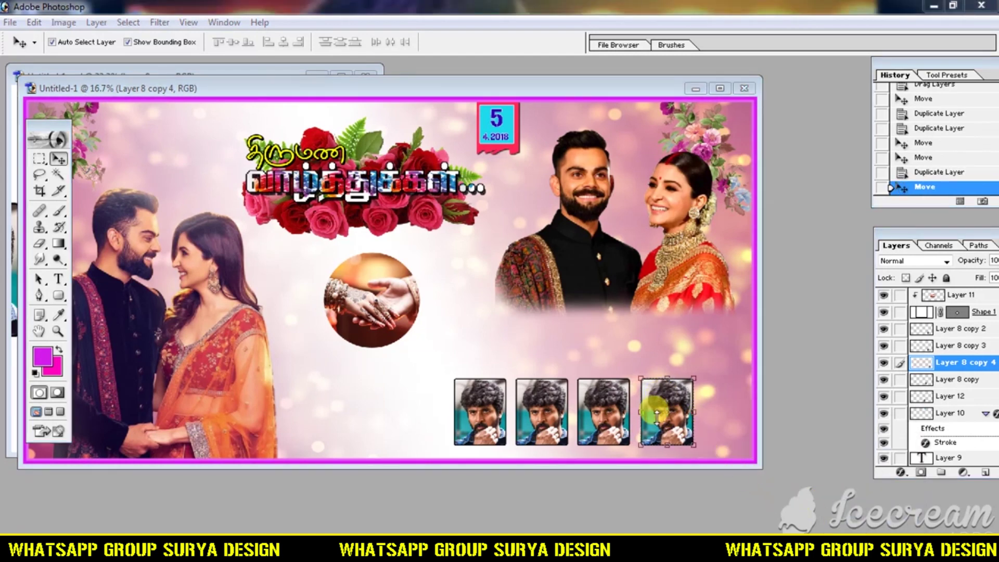
left_click(720, 88)
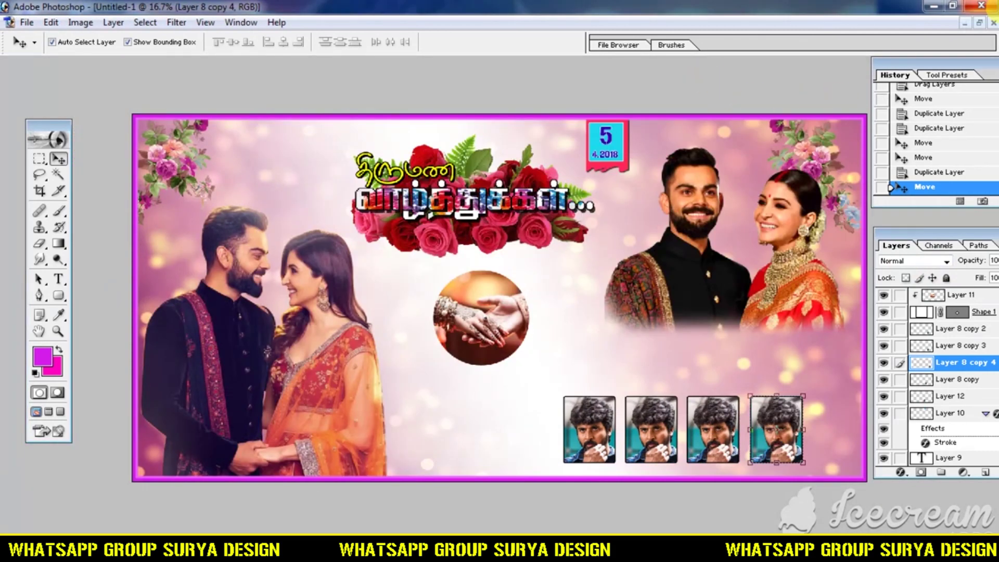
key("Tab")
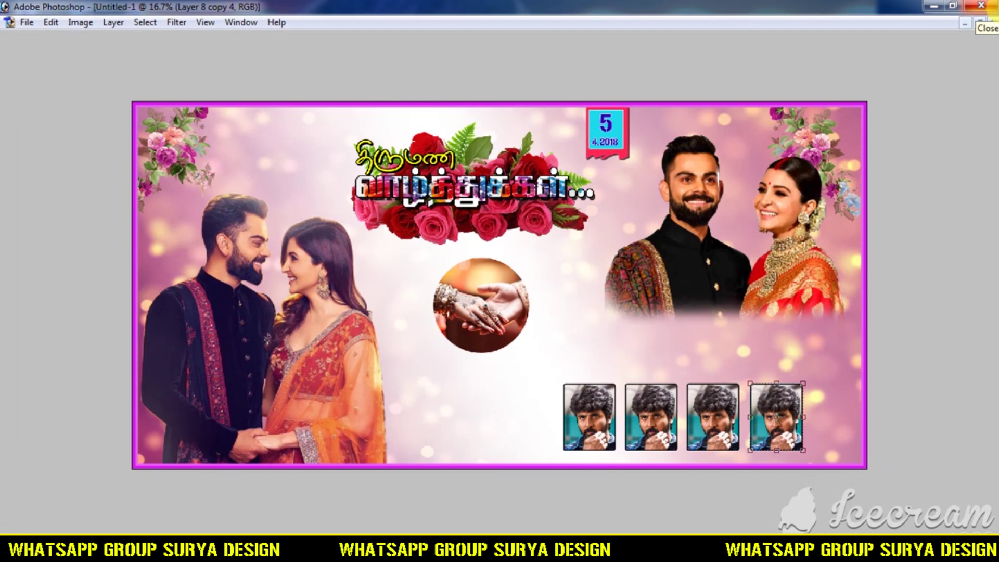
left_click(718, 406)
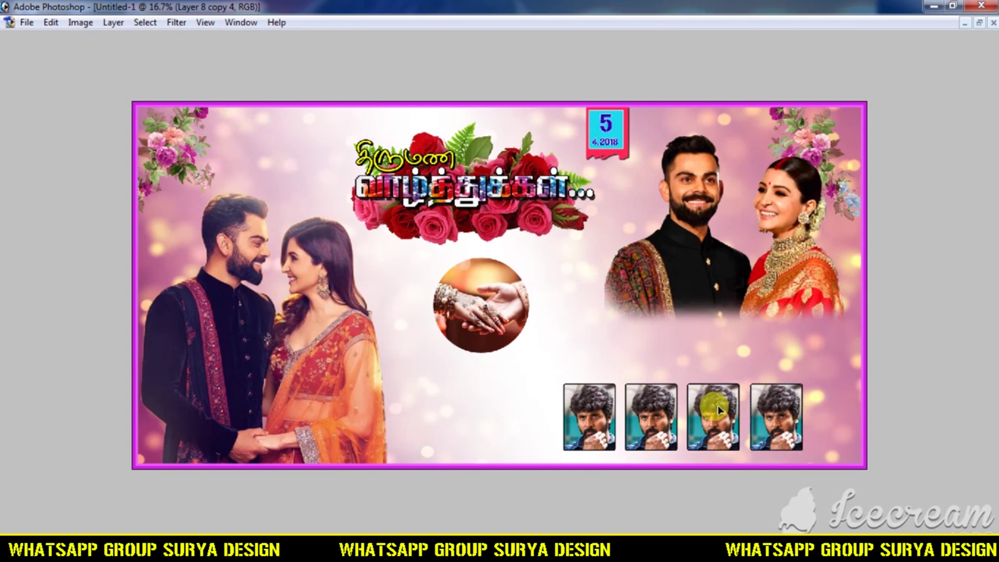
left_click(659, 422)
left_click_drag(659, 422, 663, 421)
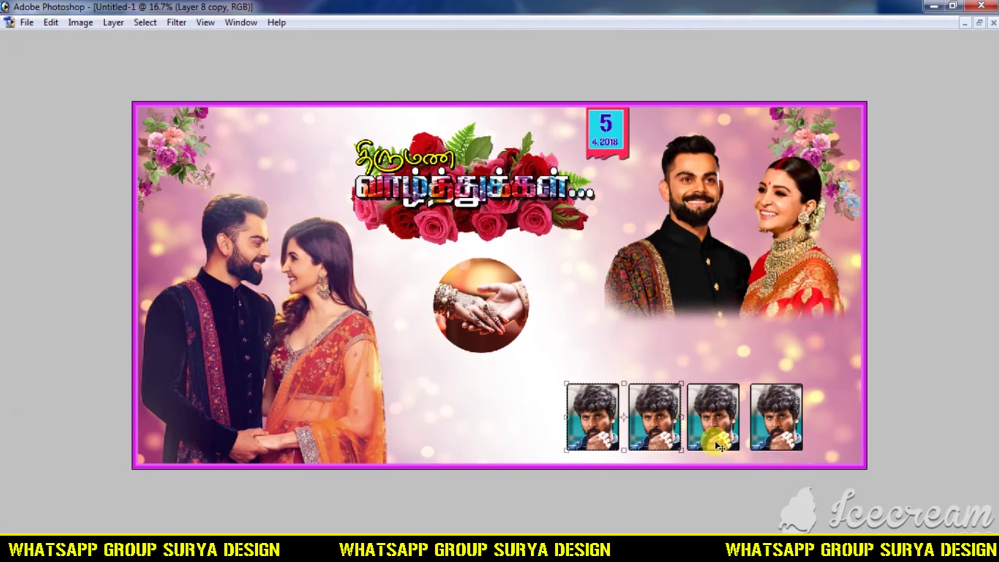
key("Tab")
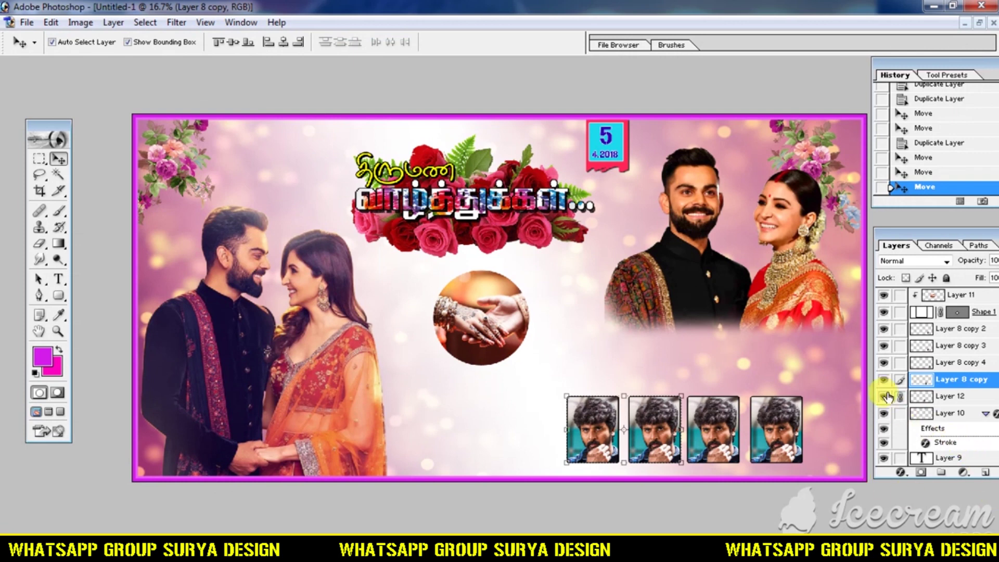
Step: Link all four portrait layers, scale them together proportionally to 110.3% and move the row slightly up
left_click(895, 362)
left_click(899, 330)
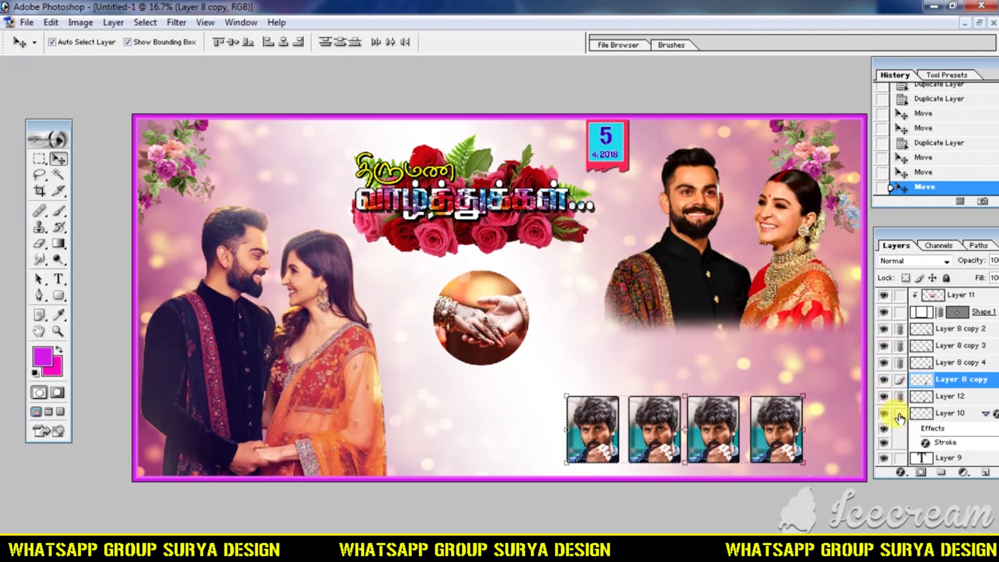
key("ctrl+t")
left_click_drag(803, 396, 828, 385)
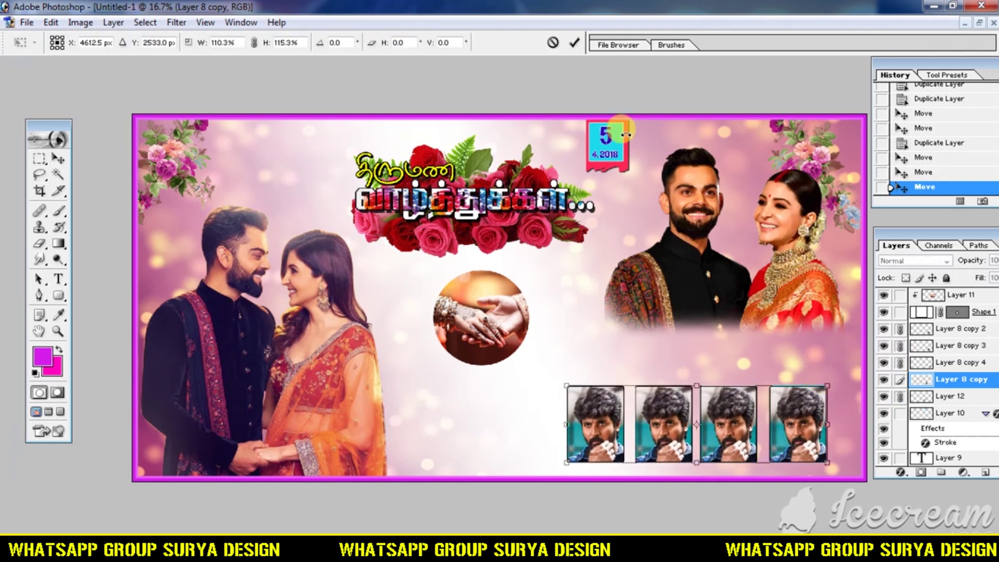
left_click(254, 43)
left_click_drag(608, 422, 612, 410)
key("Return")
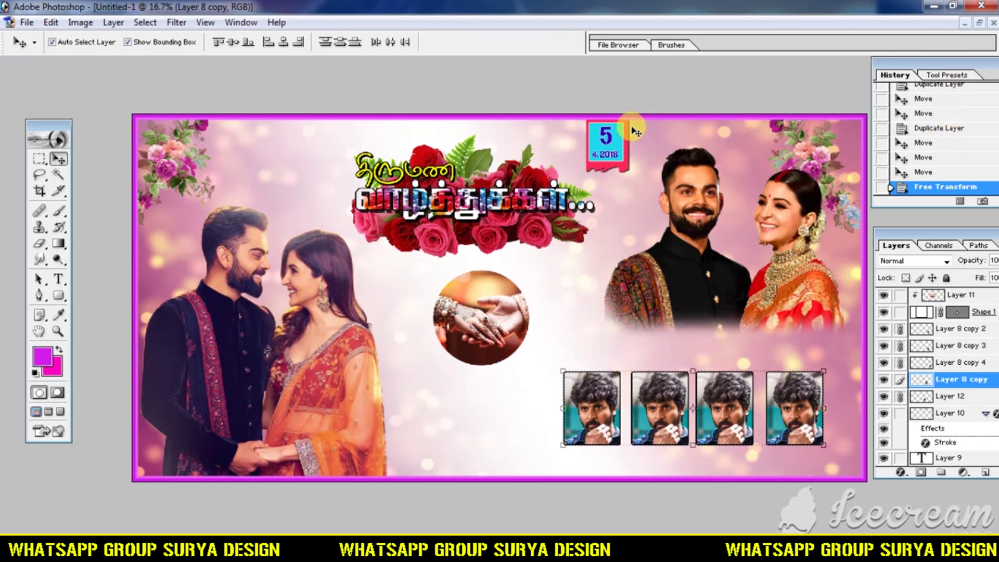
Step: Preview the banner in the full-screen modes with the panels hidden, and return to the standard window view
key("f")
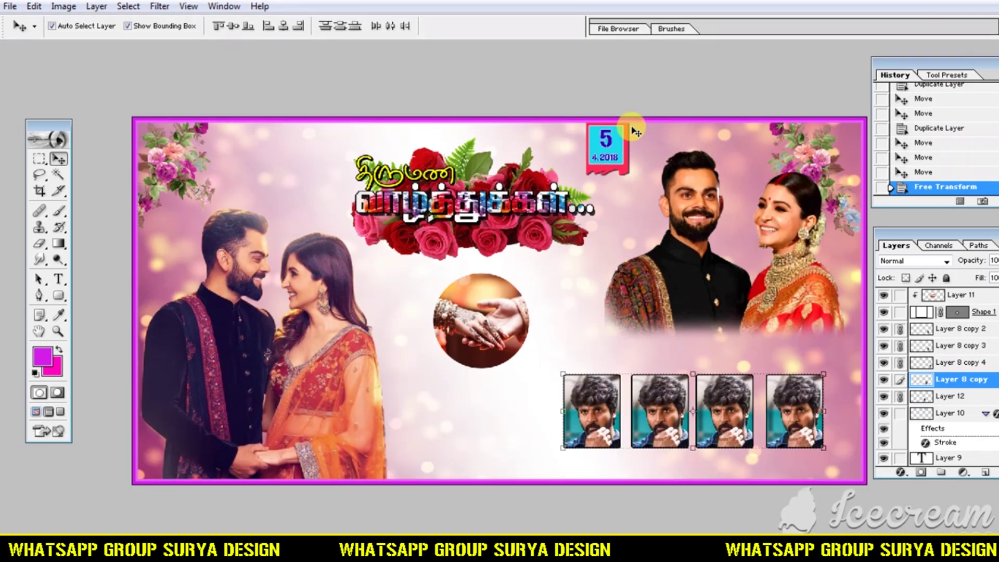
key("Tab")
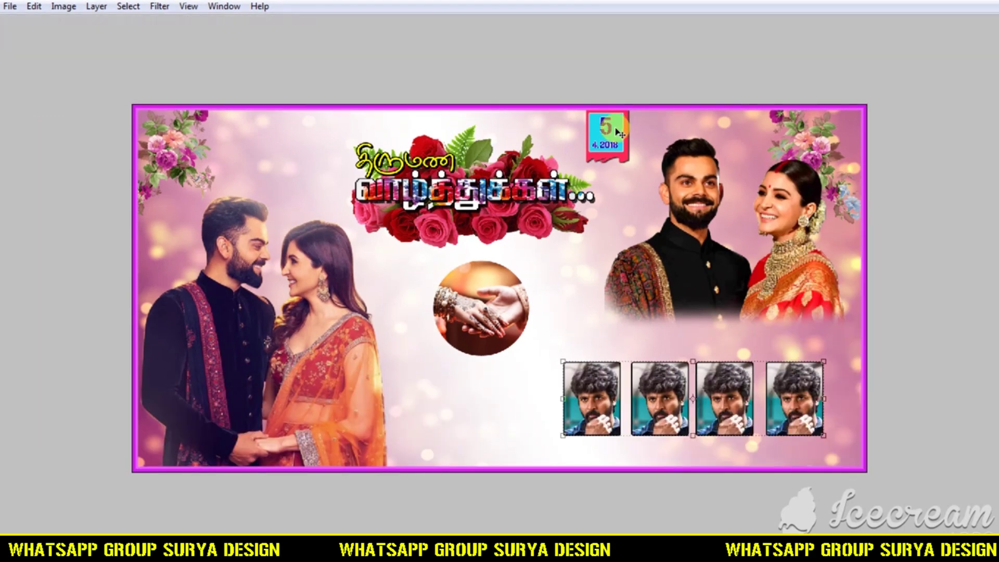
key("f")
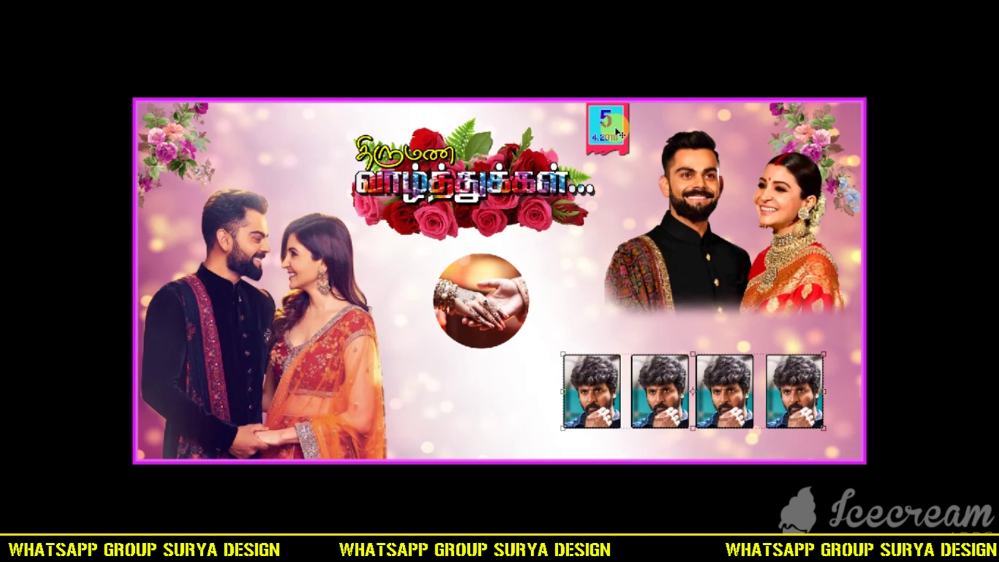
key("f")
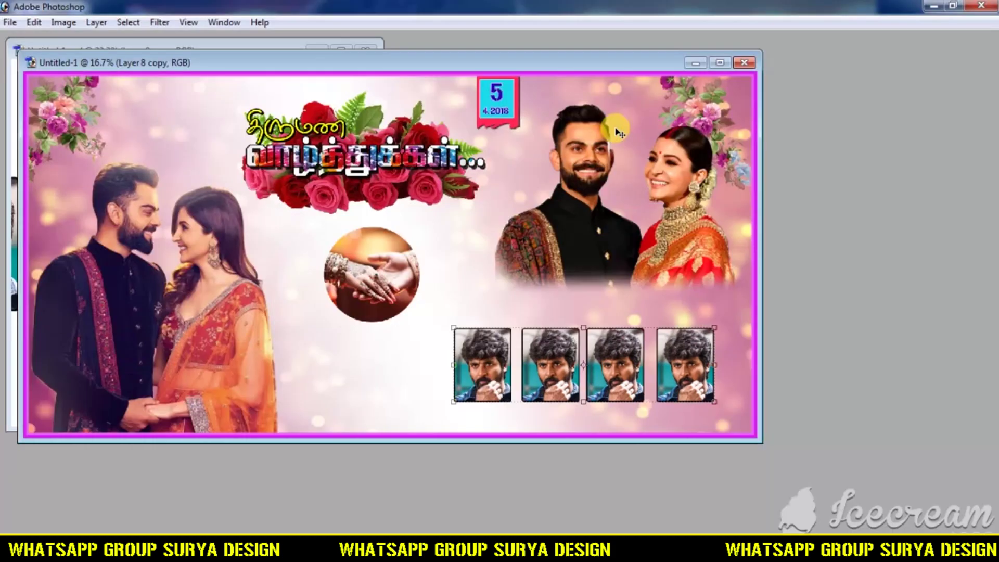